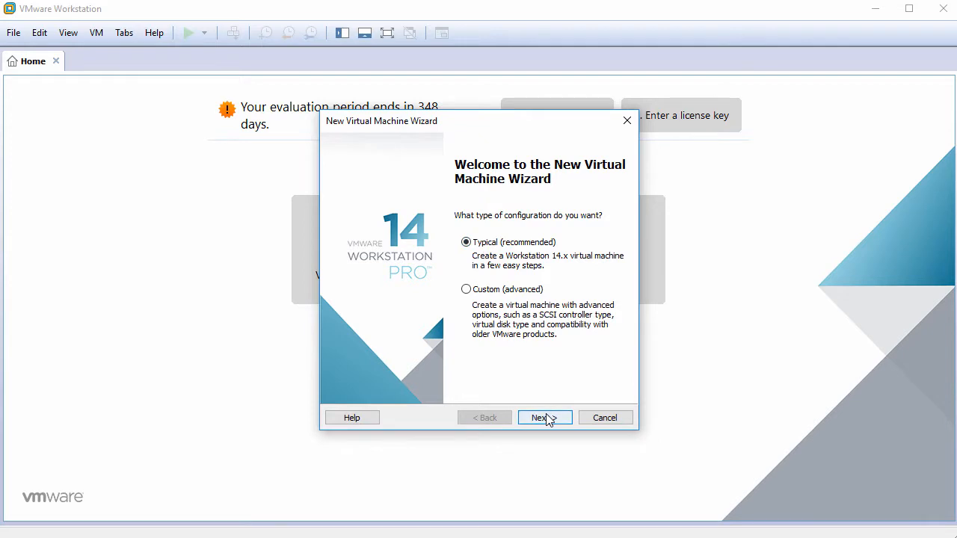
Step: Start a Typical new VM with the OS installed later and Linux Ubuntu 64-bit as guest
{"action": "left_click", "coordinate": [545, 416]}
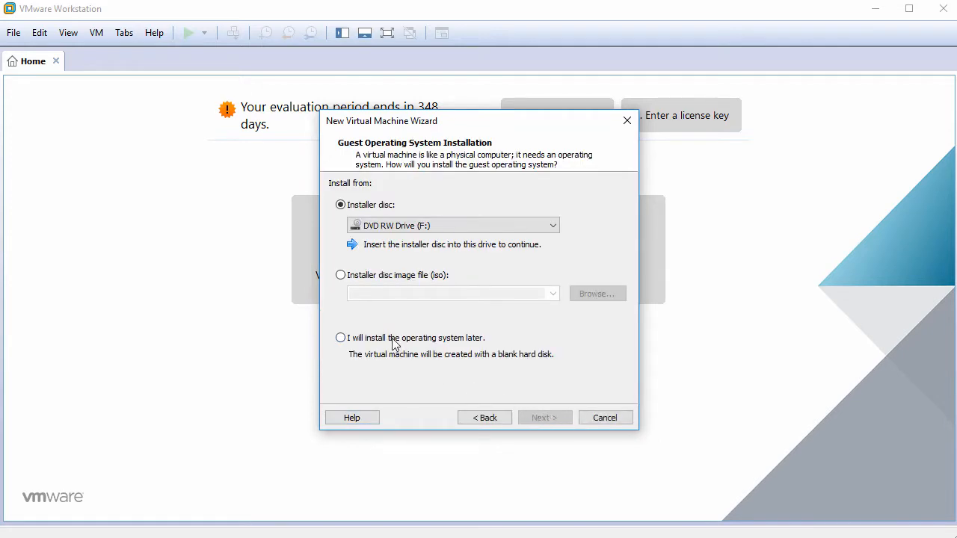
{"action": "left_click", "coordinate": [394, 341]}
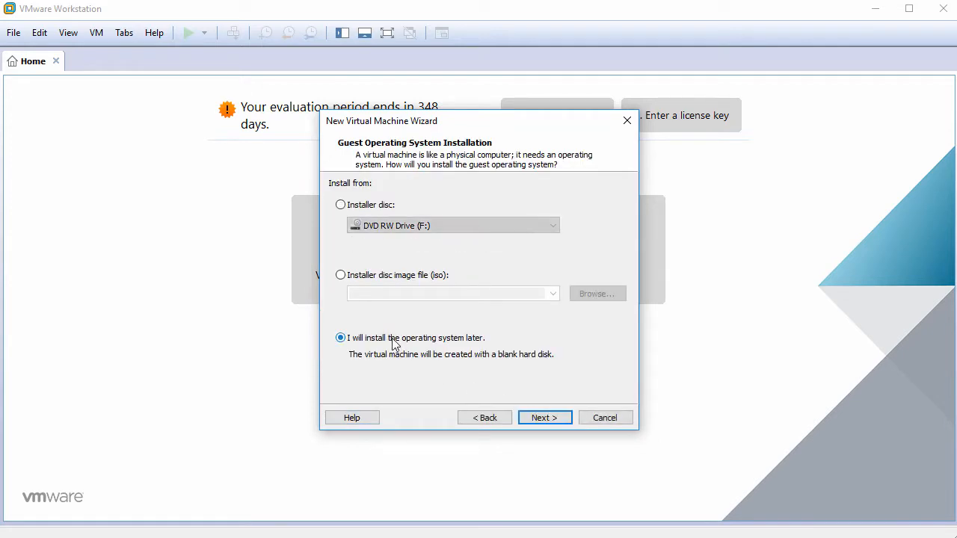
{"action": "left_click", "coordinate": [546, 418]}
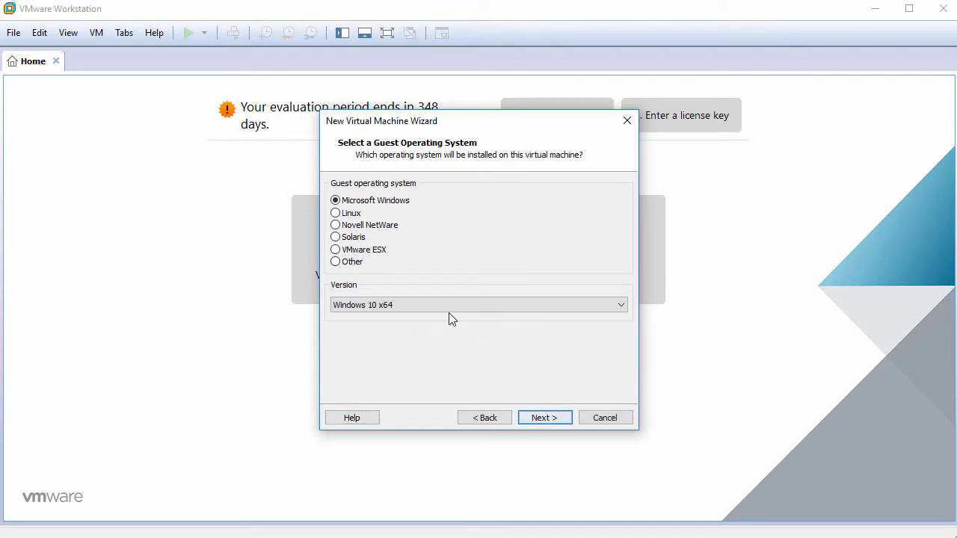
{"action": "left_click", "coordinate": [347, 213]}
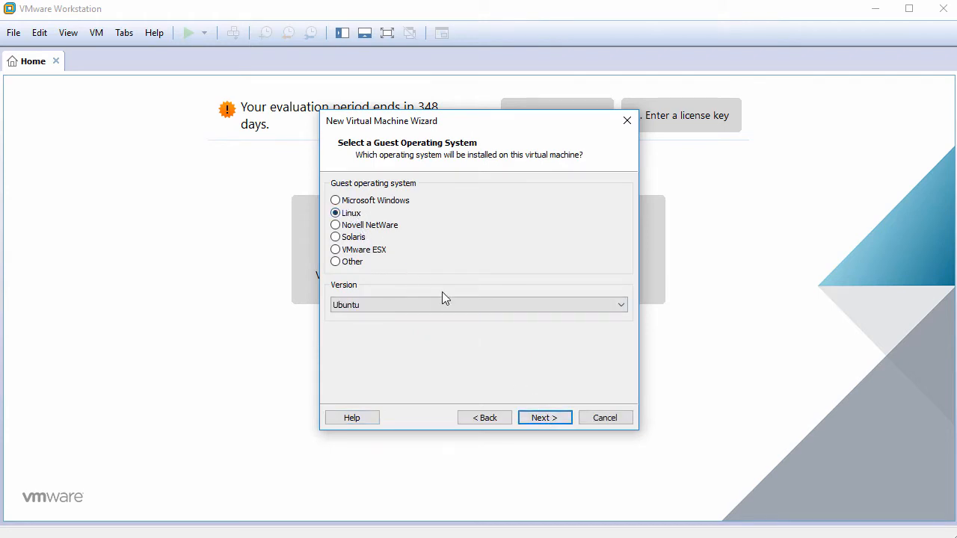
{"action": "left_click", "coordinate": [457, 306]}
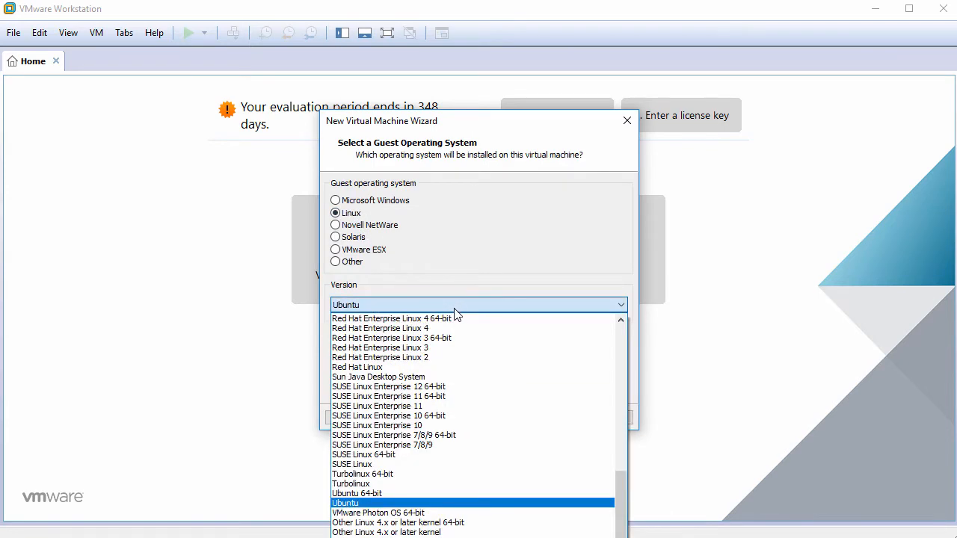
{"action": "left_click", "coordinate": [443, 495]}
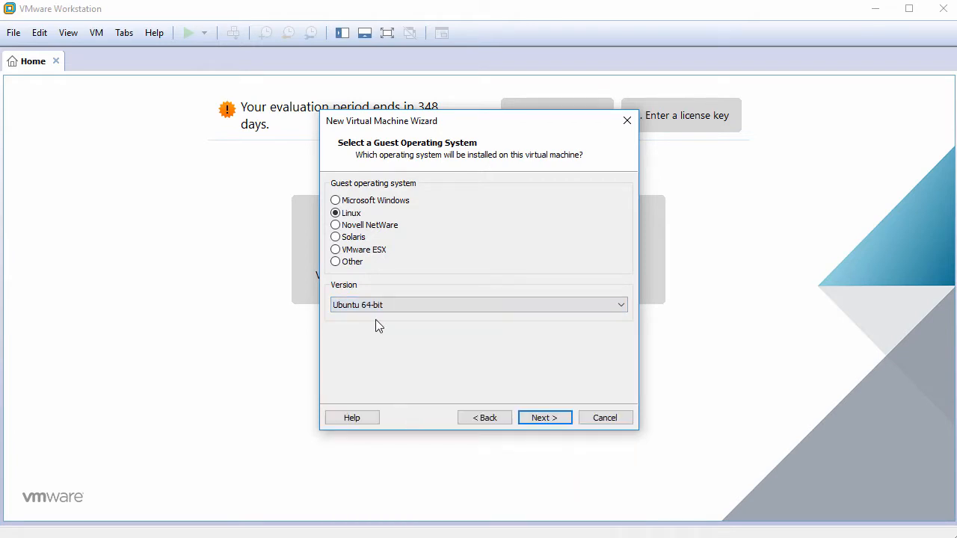
{"action": "left_click", "coordinate": [538, 417]}
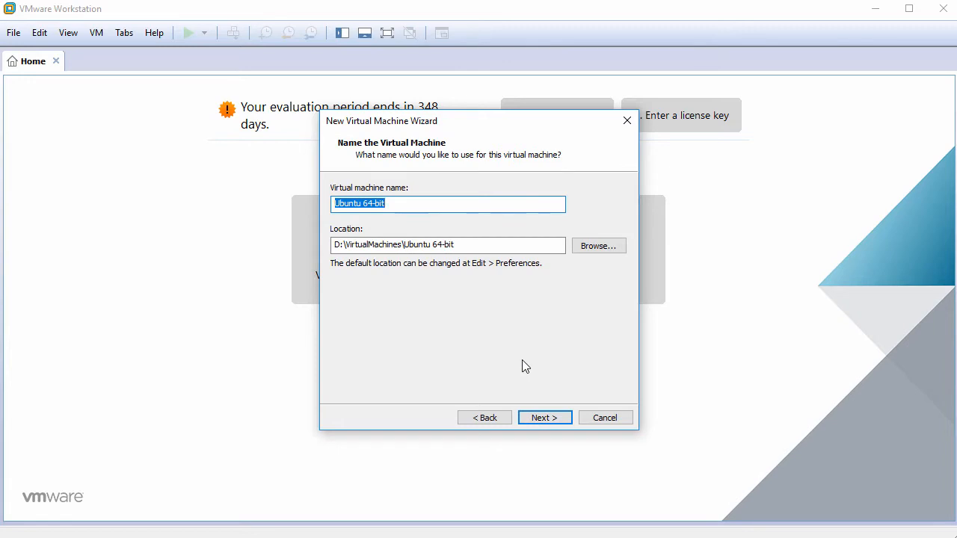
Step: Name the VM KDEneon2018 with a 60 GB disk stored as a single file, then customise hardware
{"action": "type", "text": "KDEneon2018"}
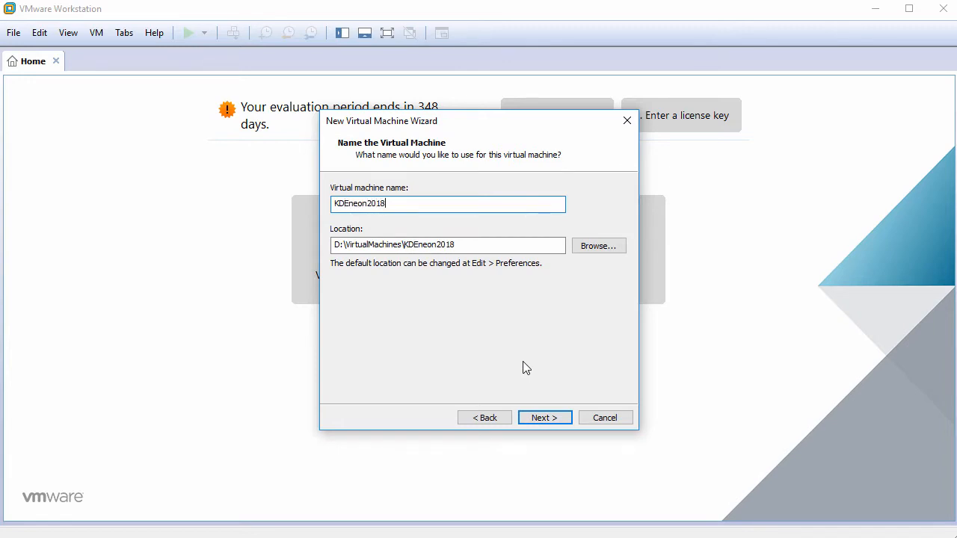
{"action": "left_click", "coordinate": [544, 418]}
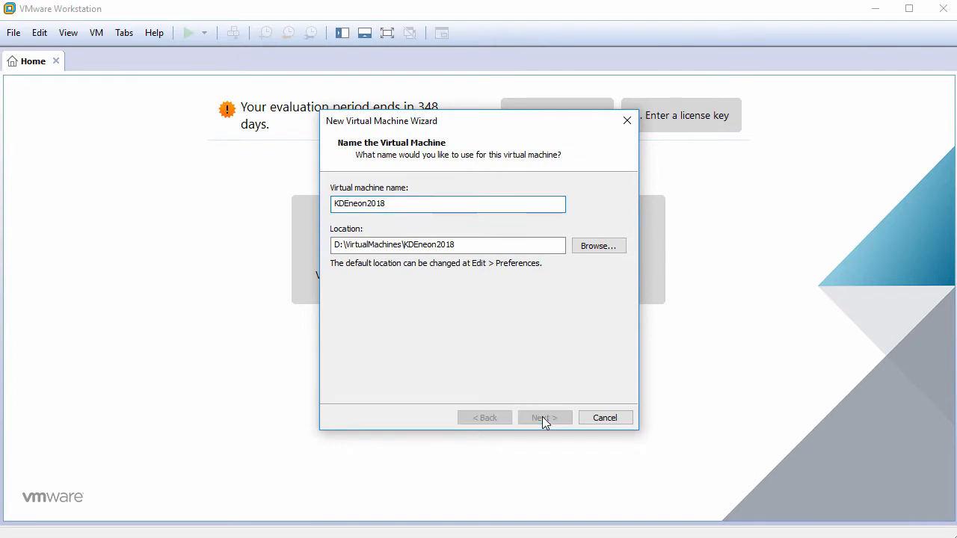
{"action": "type", "text": "60"}
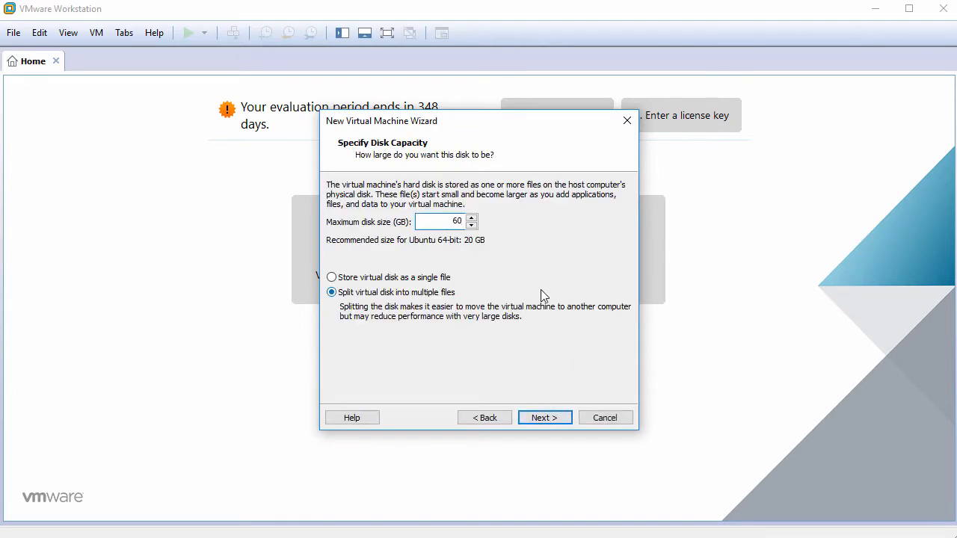
{"action": "left_click", "coordinate": [412, 279]}
{"action": "left_click", "coordinate": [544, 419]}
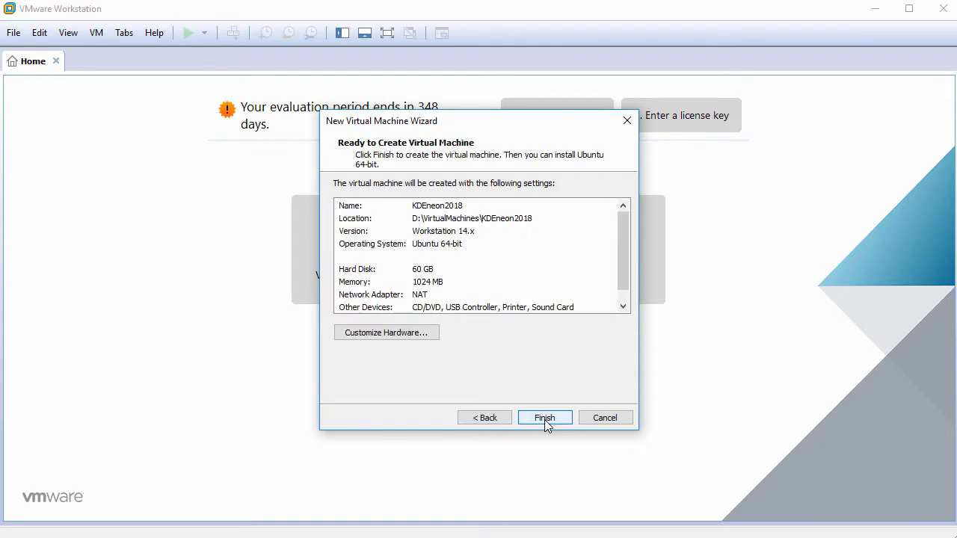
{"action": "left_click", "coordinate": [391, 336]}
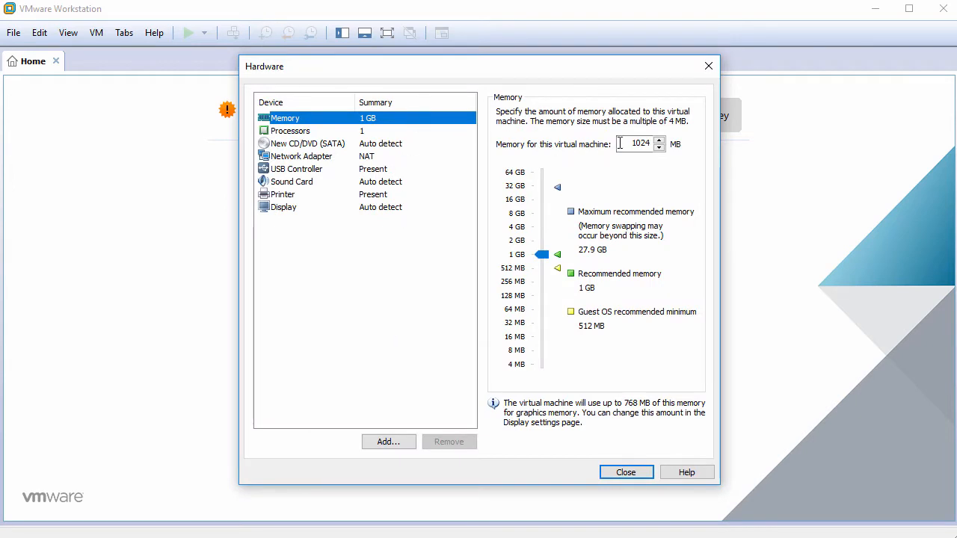
Step: Set the VM memory to 2048 MB and 2 cores per processor
{"action": "left_click_drag", "start_coordinate": [618, 143], "coordinate": [657, 141]}
{"action": "type", "text": "2048"}
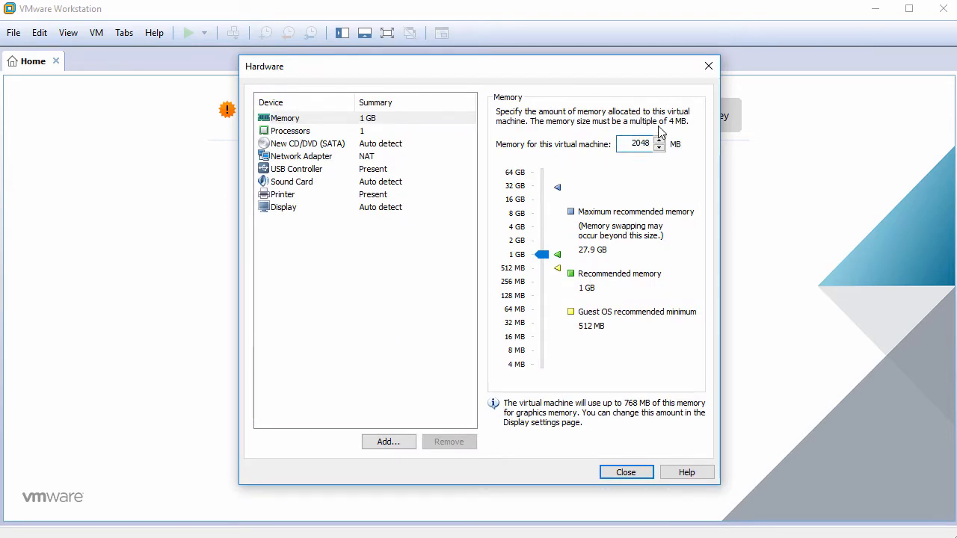
{"action": "left_click", "coordinate": [383, 133]}
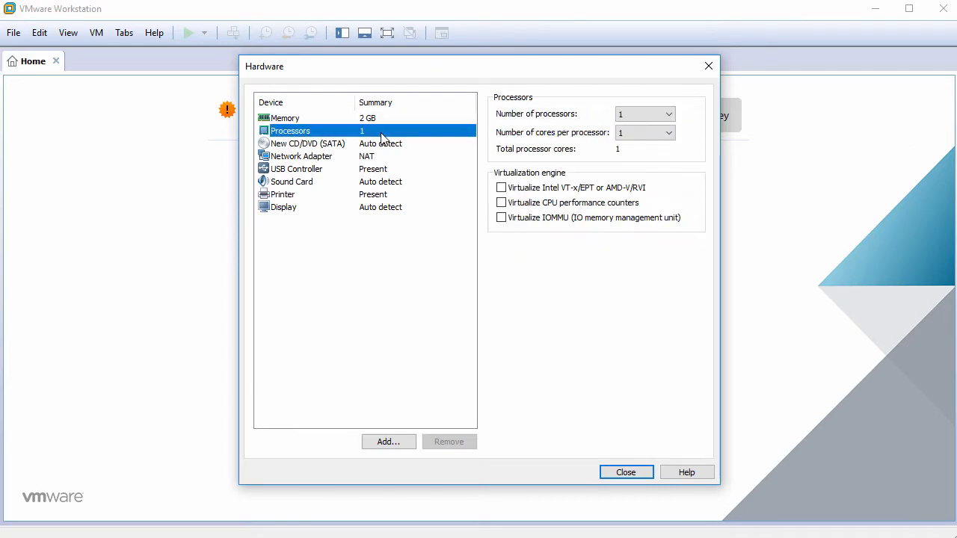
{"action": "left_click", "coordinate": [640, 133]}
{"action": "left_click", "coordinate": [639, 159]}
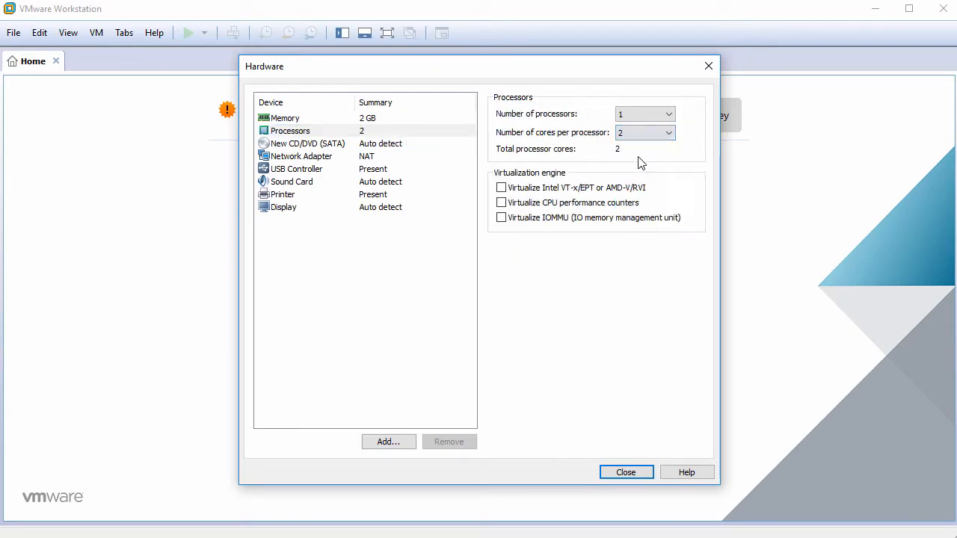
Step: Attach the neon ISO image to the CD/DVD drive
{"action": "left_click", "coordinate": [385, 145]}
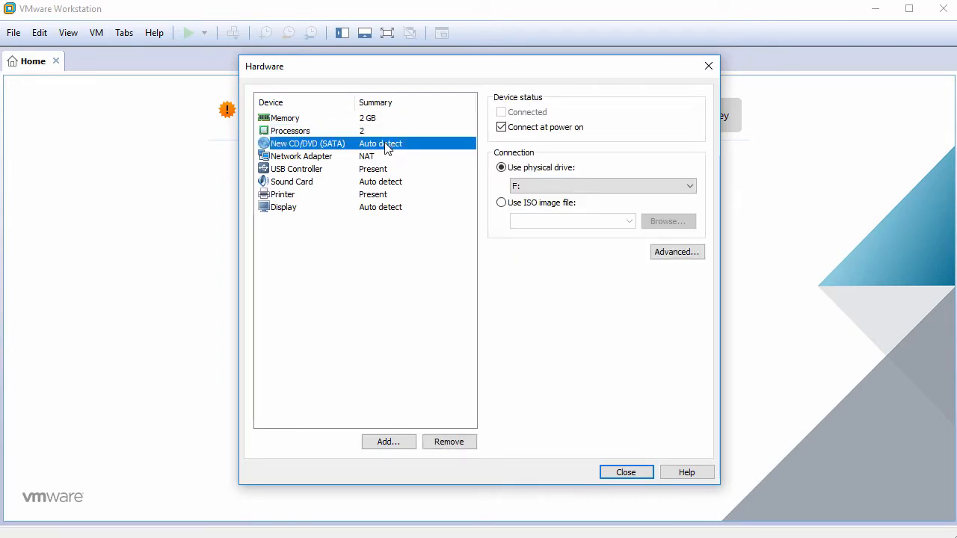
{"action": "left_click", "coordinate": [515, 205]}
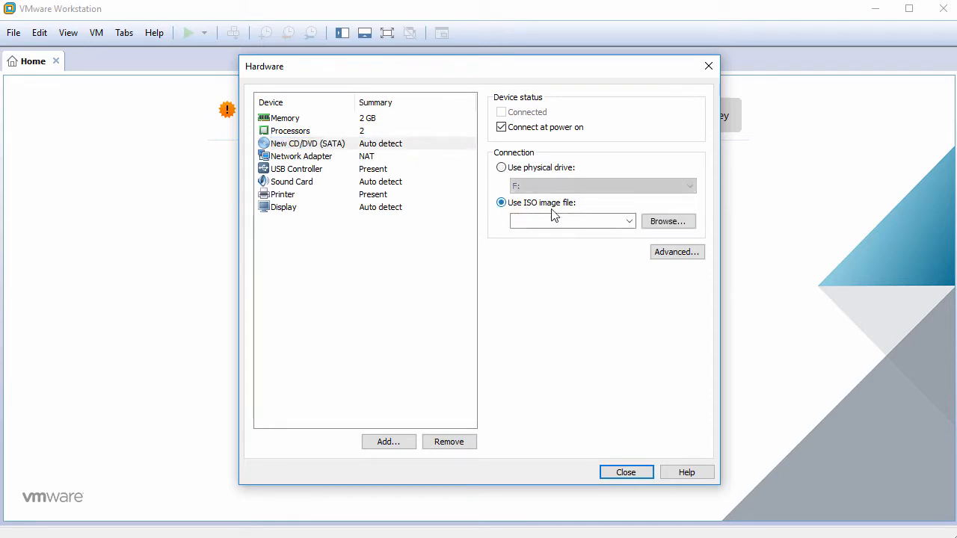
{"action": "left_click", "coordinate": [669, 223]}
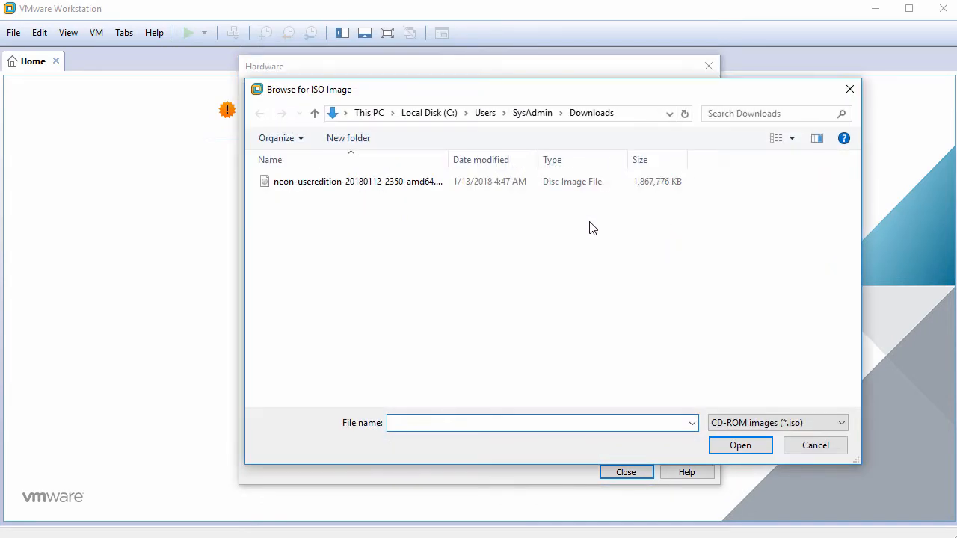
{"action": "left_click", "coordinate": [415, 187]}
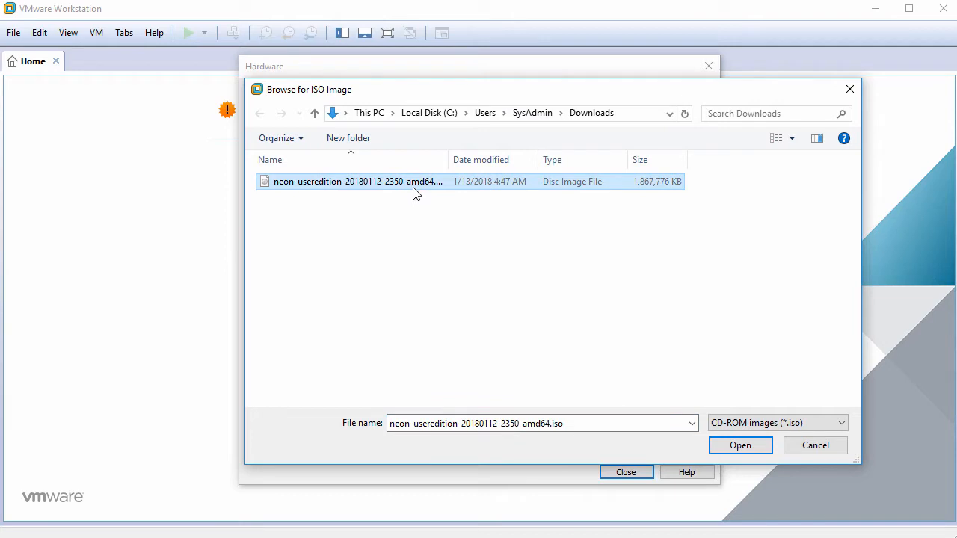
{"action": "left_click", "coordinate": [739, 445]}
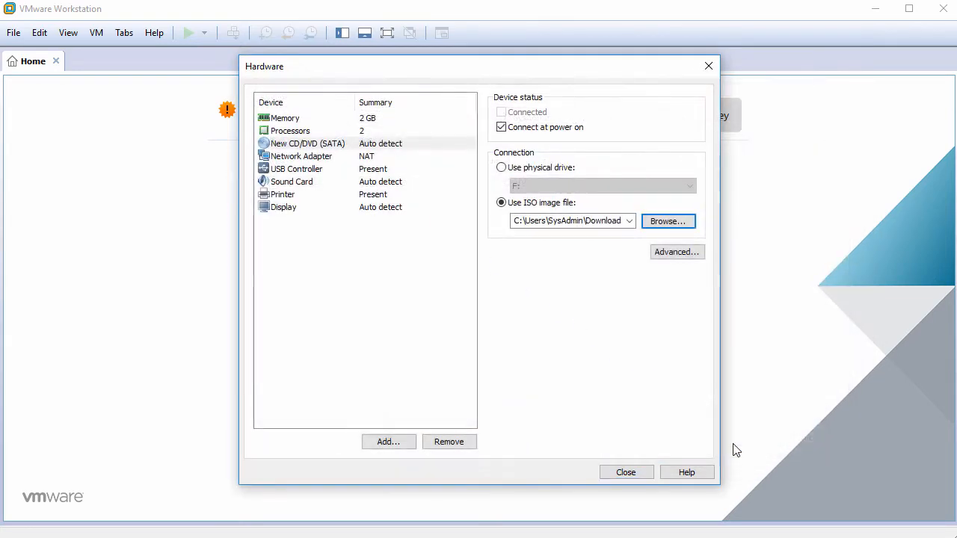
Step: Remove the USB controller, sound card and printer, and disable 3D graphics acceleration
{"action": "left_click", "coordinate": [307, 169]}
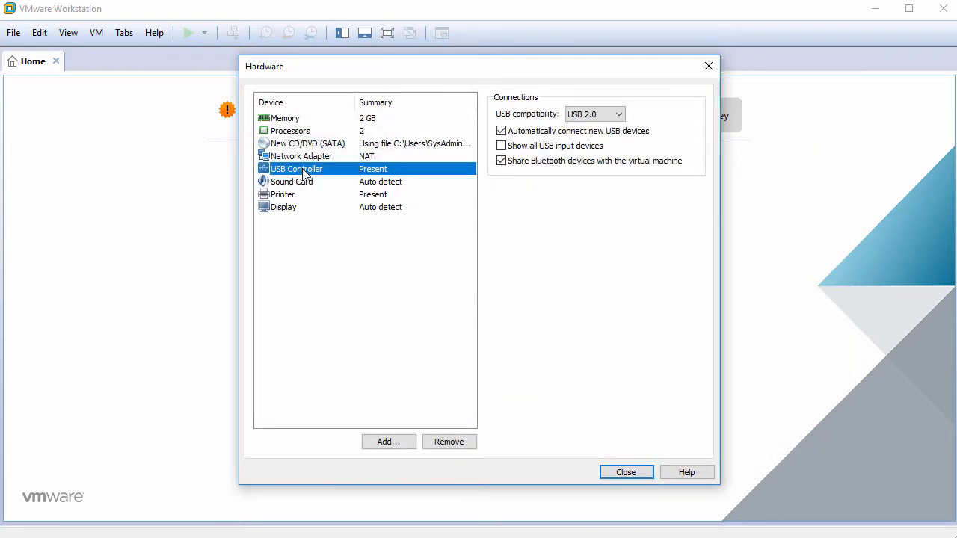
{"action": "left_click", "coordinate": [449, 442]}
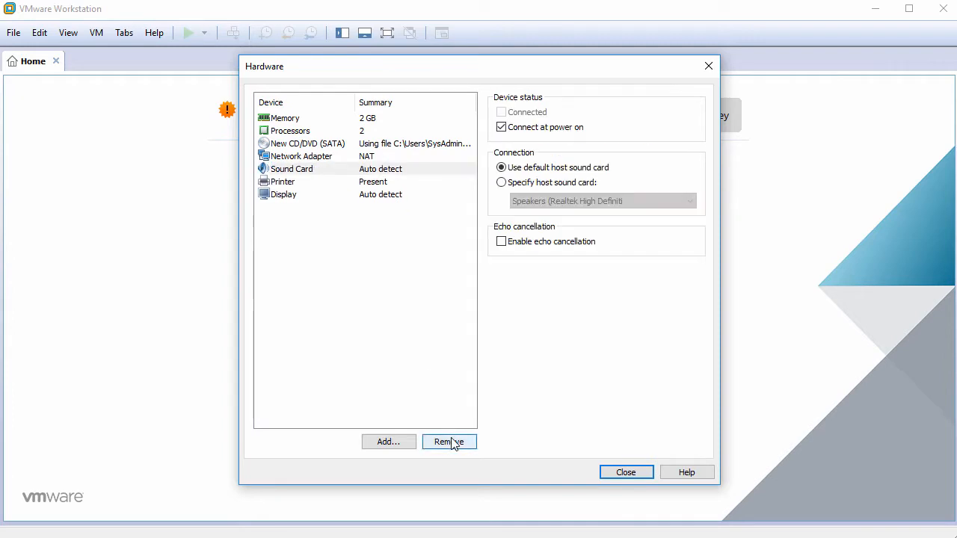
{"action": "left_click", "coordinate": [451, 443]}
{"action": "left_click", "coordinate": [451, 443]}
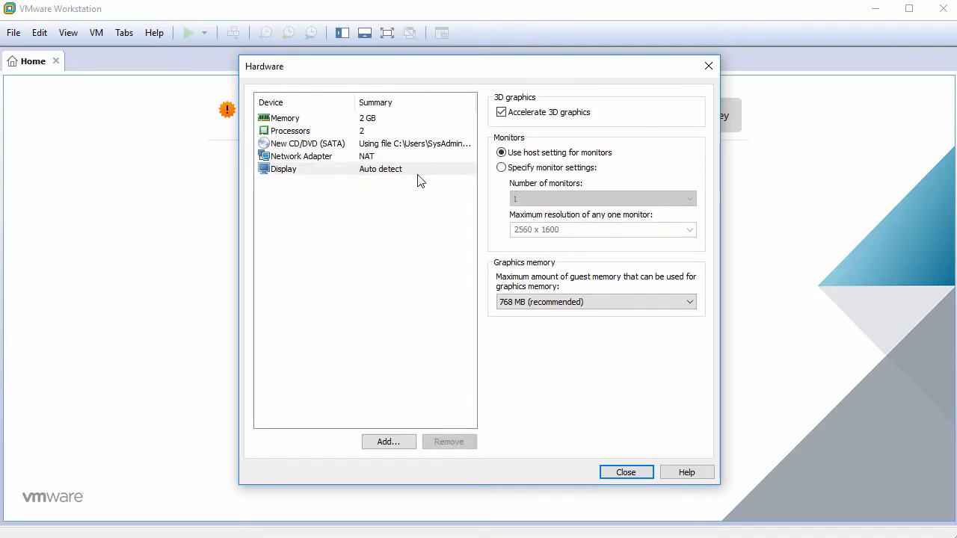
{"action": "left_click", "coordinate": [417, 172]}
{"action": "left_click", "coordinate": [502, 115]}
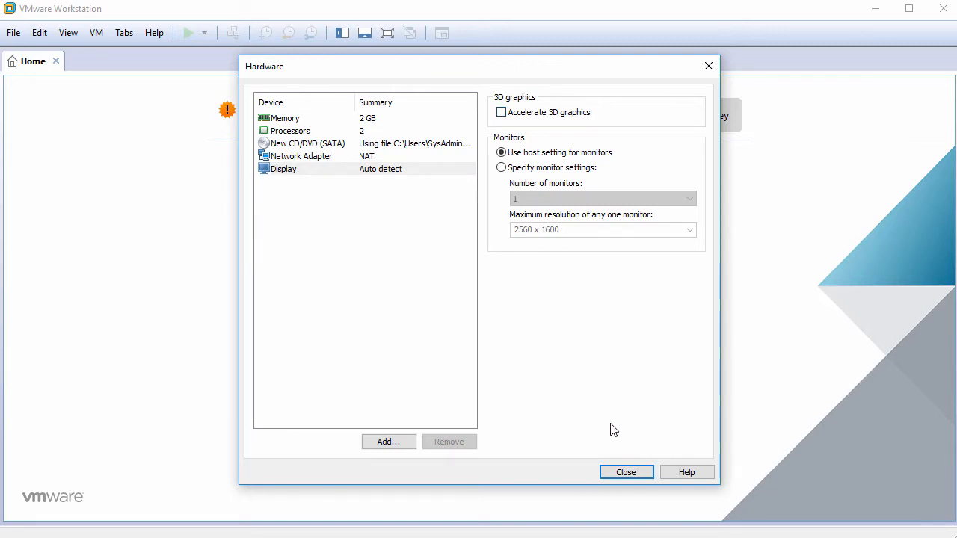
{"action": "left_click", "coordinate": [621, 473]}
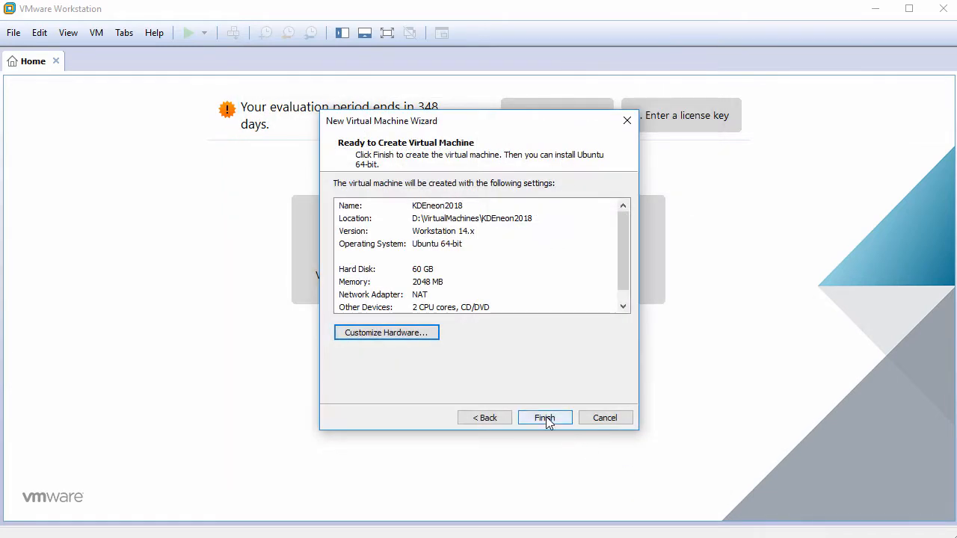
Step: Finish creating KDEneon2018, power it on, dismiss the install hint and click into the VM
{"action": "left_click", "coordinate": [546, 416]}
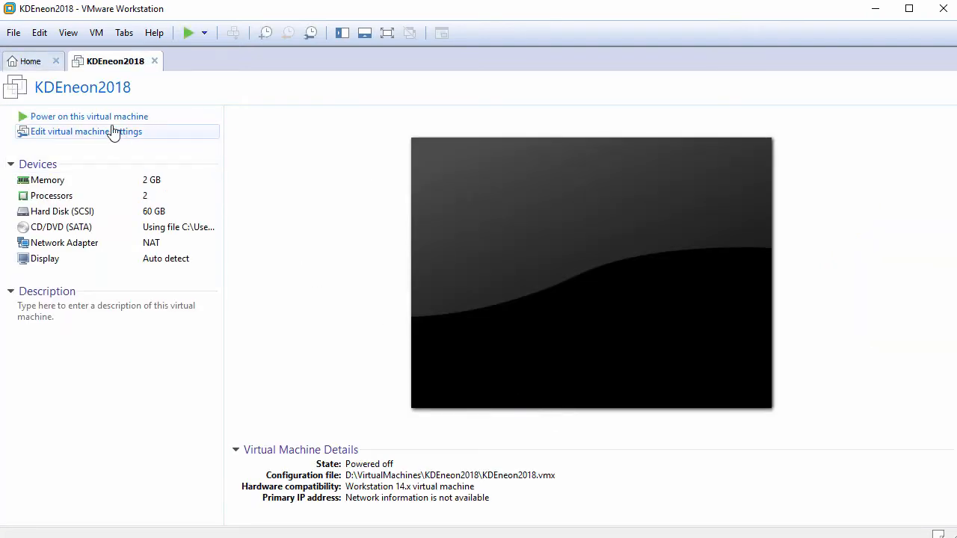
{"action": "left_click", "coordinate": [109, 121]}
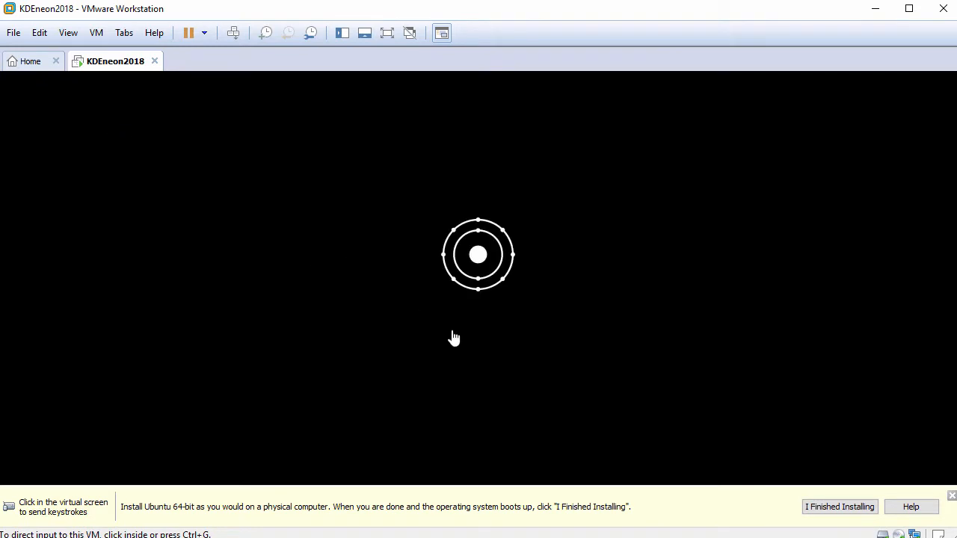
{"action": "left_click", "coordinate": [950, 498]}
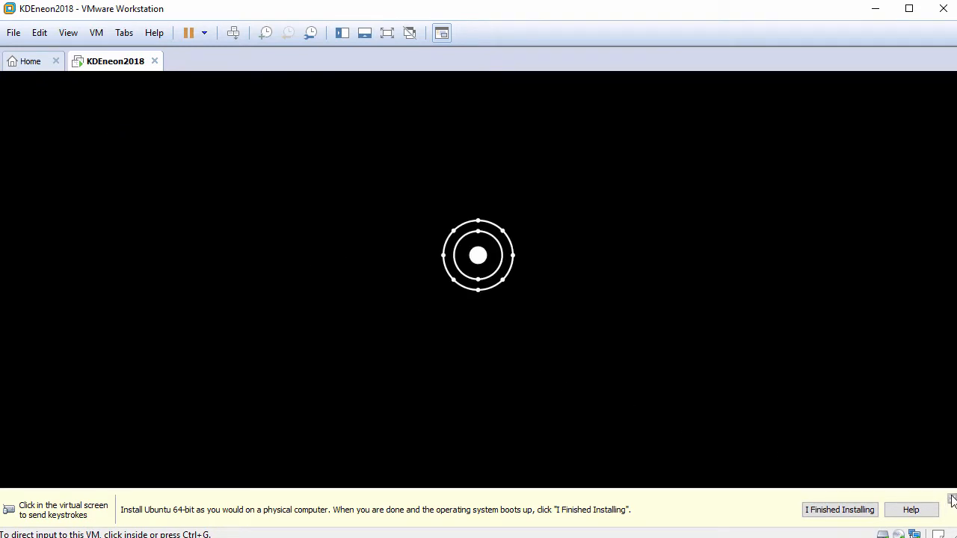
{"action": "left_click", "coordinate": [844, 454]}
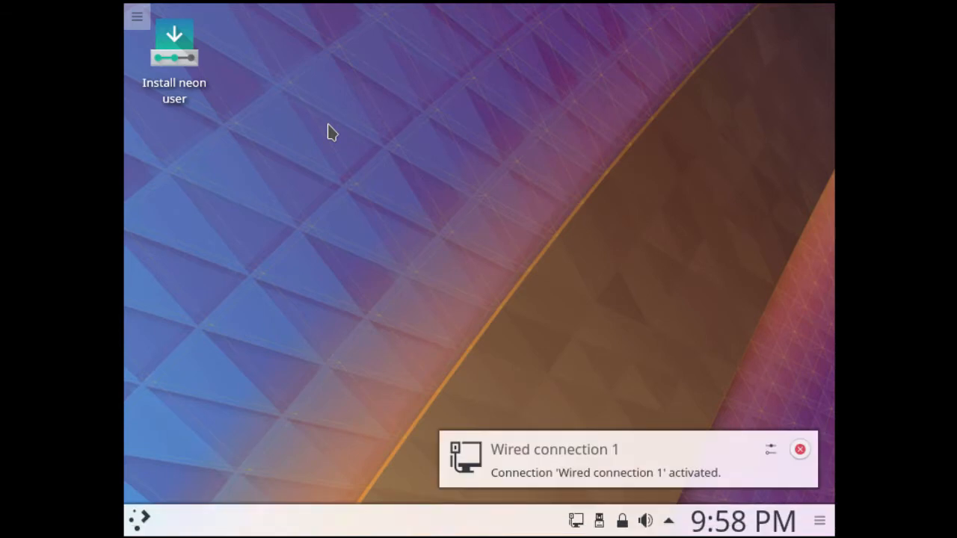
Step: Launch the neon installer and keep English as the installation language
{"action": "left_click", "coordinate": [173, 56]}
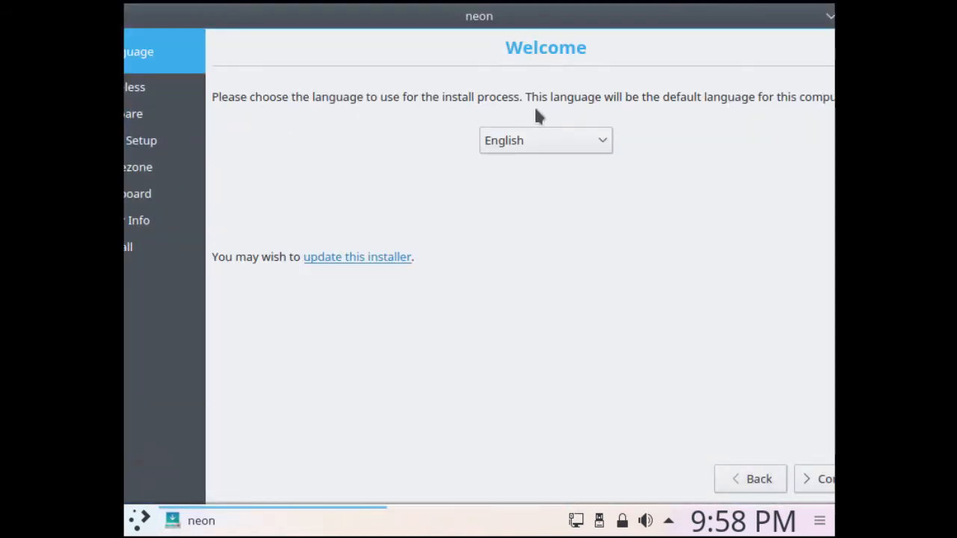
{"action": "left_click", "coordinate": [604, 141]}
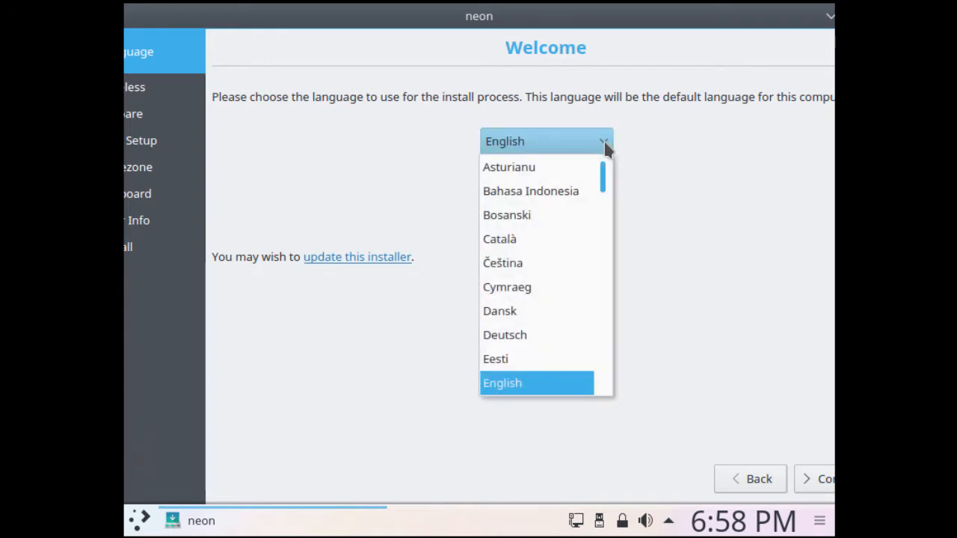
{"action": "scroll", "coordinate": [605, 188], "scroll_direction": "down", "scroll_amount": 2}
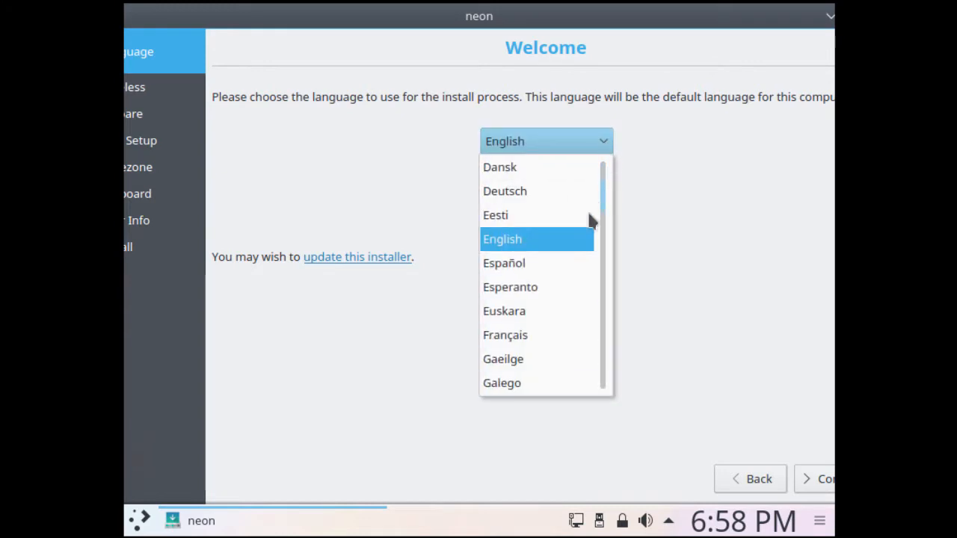
{"action": "left_click", "coordinate": [553, 240]}
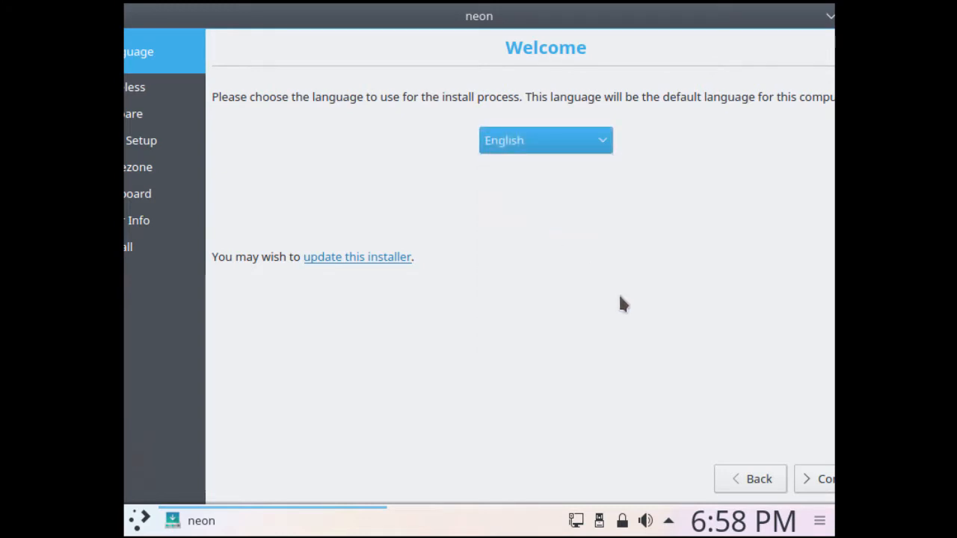
Step: Enable updates and third-party software, then choose 'Guided - use entire disk' and Install
{"action": "left_click", "coordinate": [817, 486]}
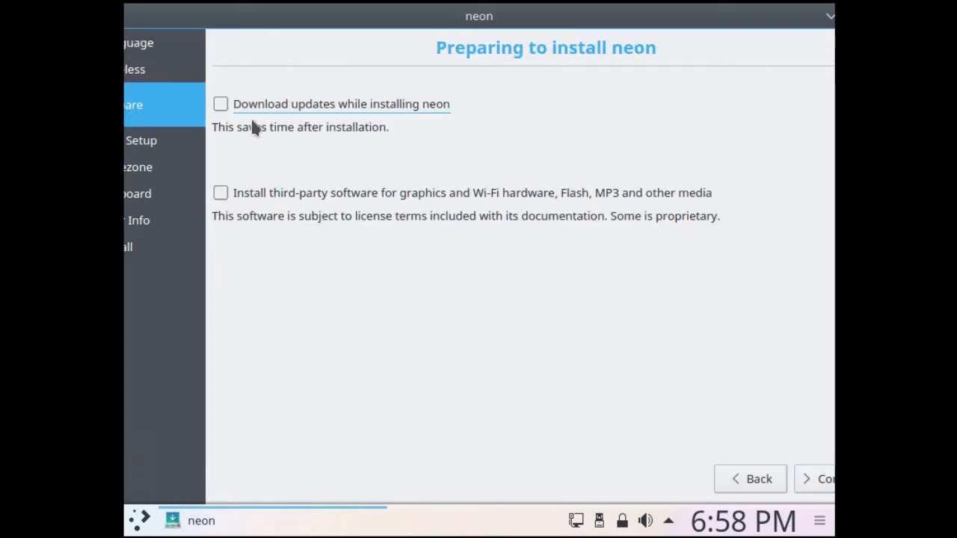
{"action": "left_click", "coordinate": [221, 104]}
{"action": "left_click", "coordinate": [221, 193]}
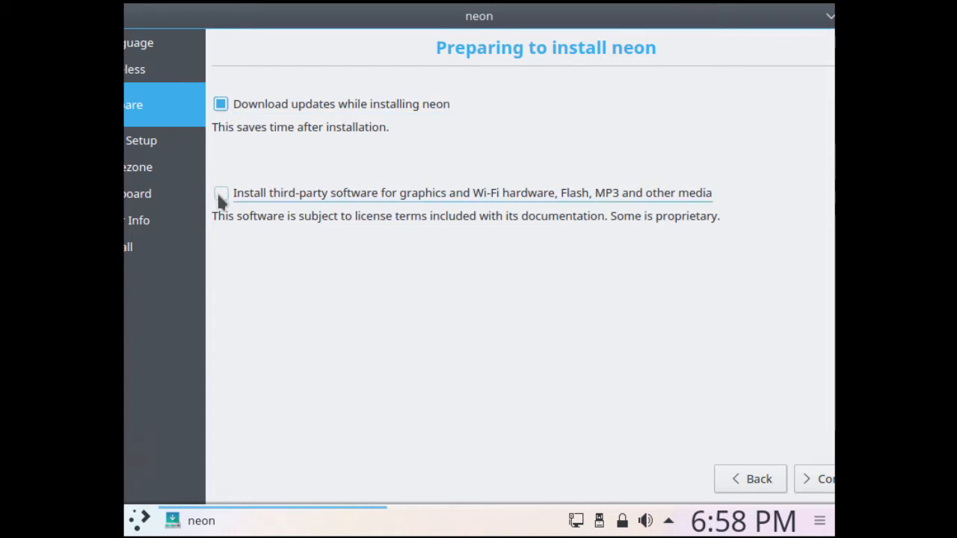
{"action": "left_click", "coordinate": [812, 475]}
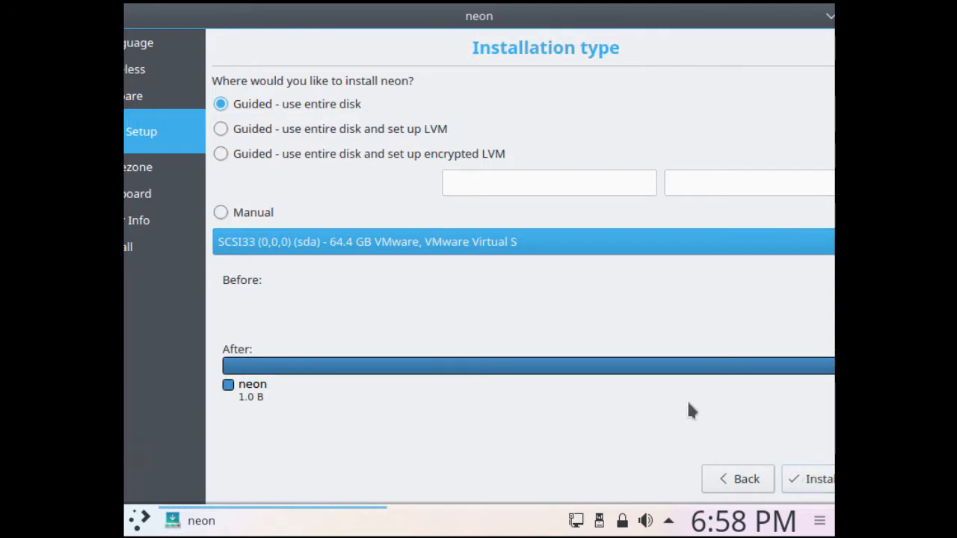
{"action": "left_click", "coordinate": [243, 106]}
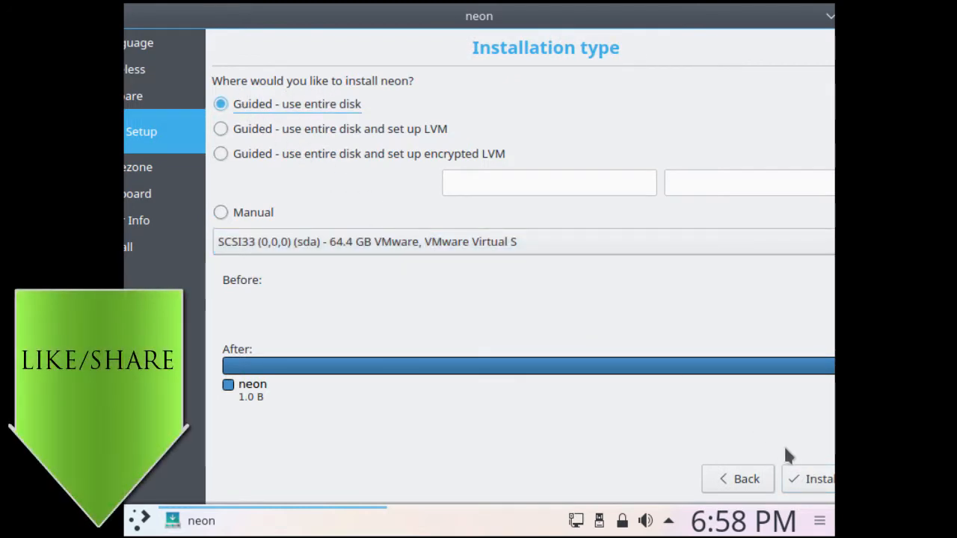
{"action": "left_click", "coordinate": [806, 476]}
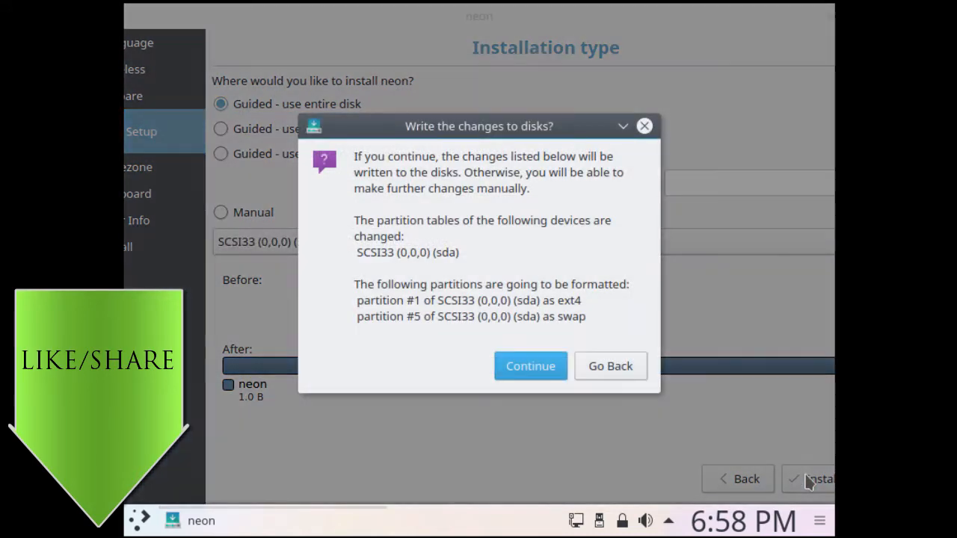
Step: Confirm the partition changes, accept New York time zone, and keep English (US) layout and variant
{"action": "left_click", "coordinate": [531, 368]}
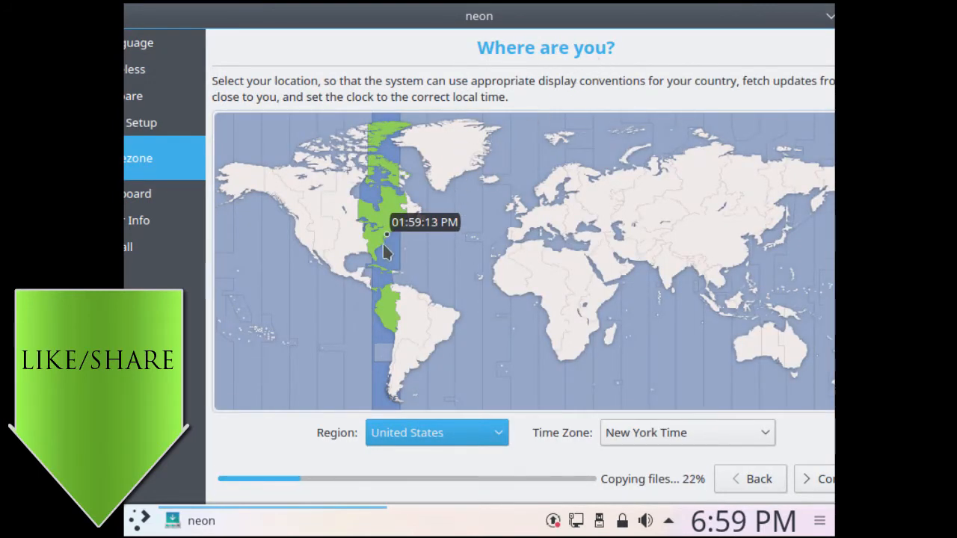
{"action": "left_click", "coordinate": [822, 480]}
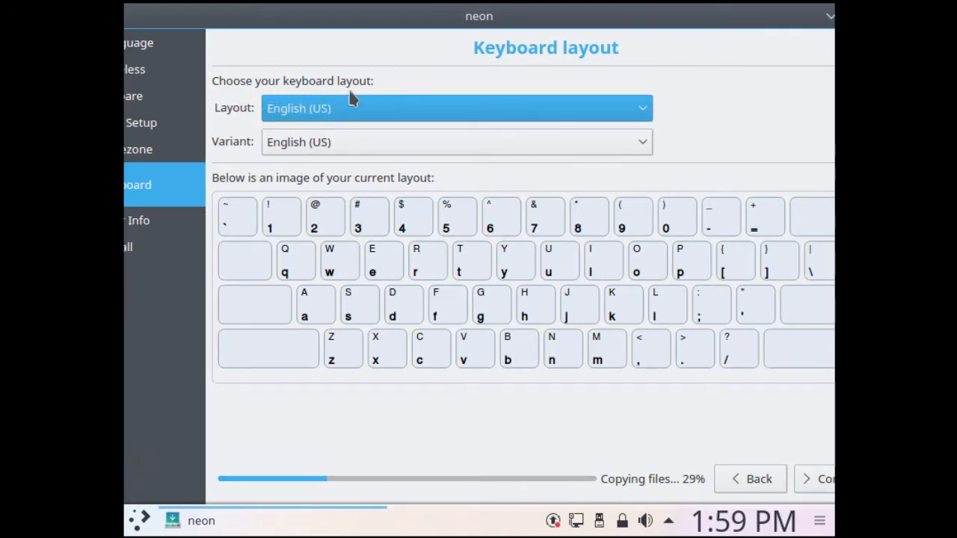
{"action": "left_click", "coordinate": [470, 114]}
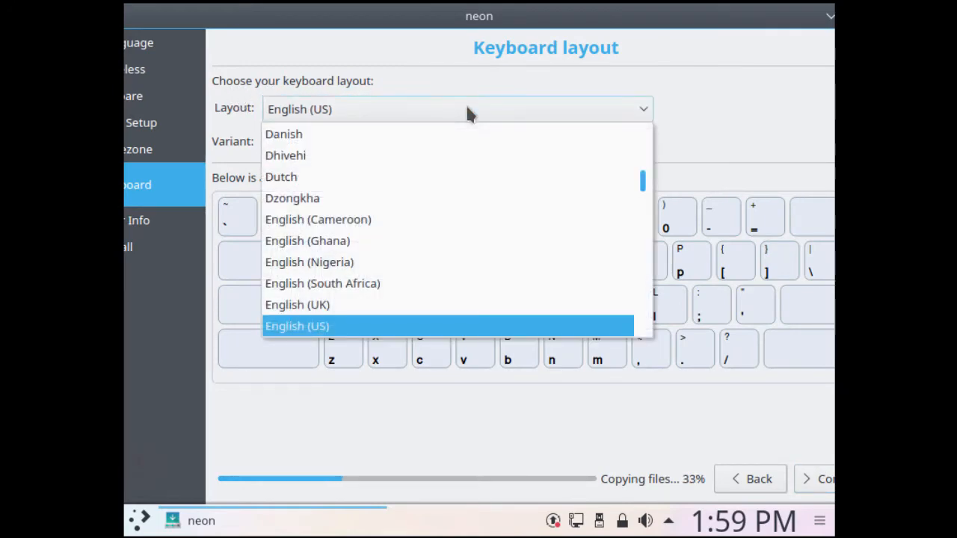
{"action": "left_click", "coordinate": [469, 113]}
{"action": "left_click", "coordinate": [480, 148]}
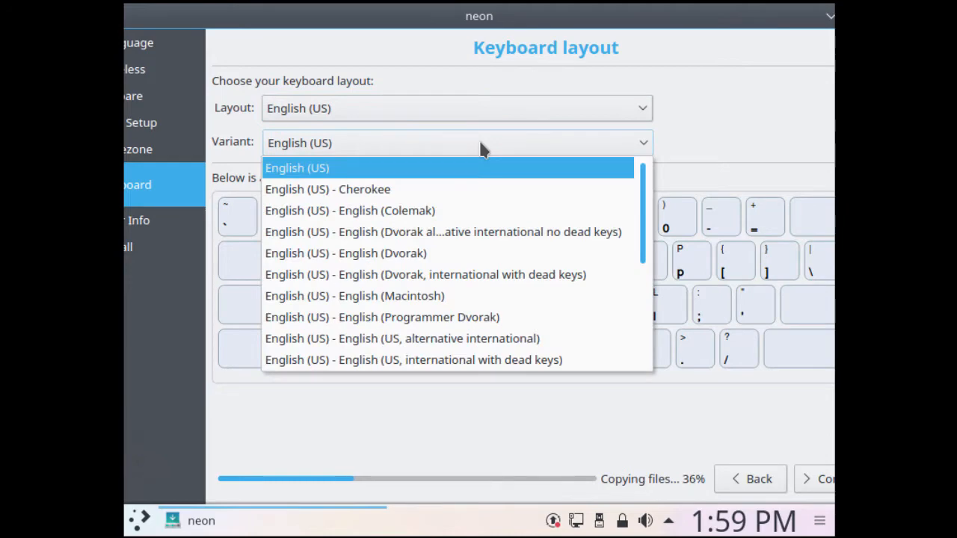
{"action": "left_click", "coordinate": [481, 149]}
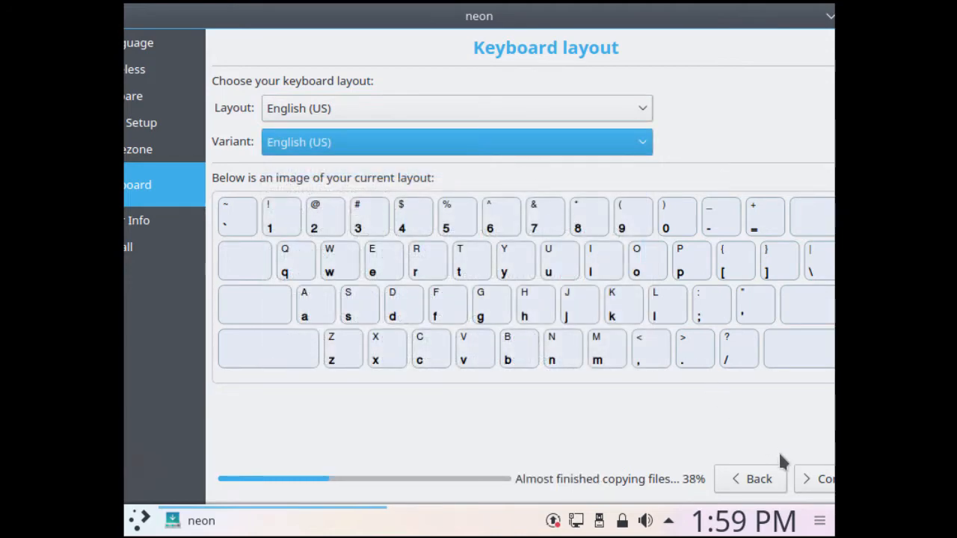
{"action": "left_click", "coordinate": [809, 479]}
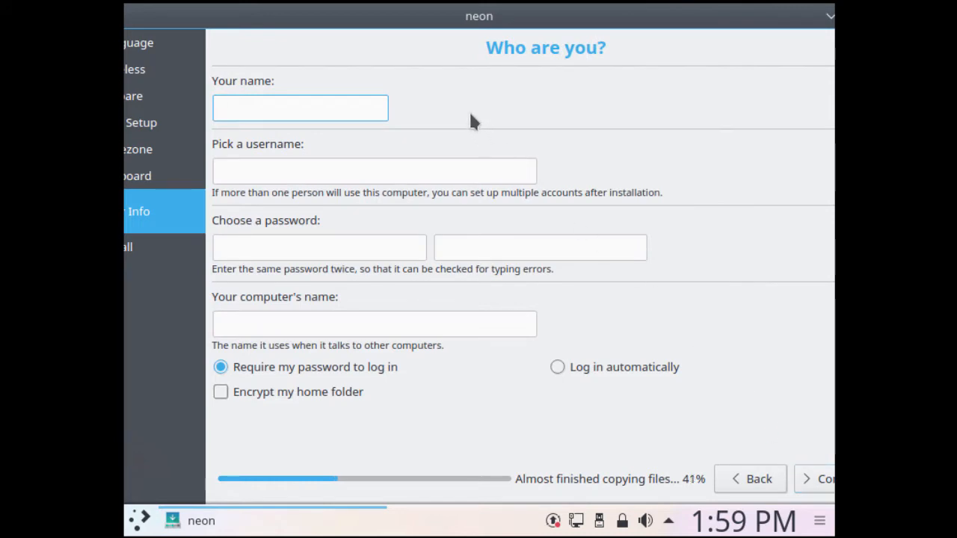
Step: Enter the user's full name, username and password twice, and set computer name kdeneon2018
{"action": "type", "text": "John Smith"}
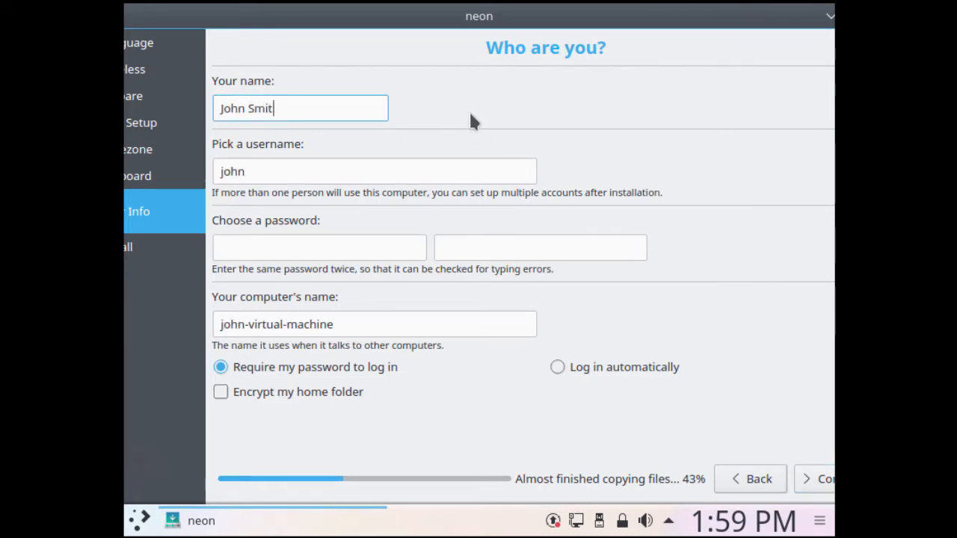
{"action": "key", "text": "Tab"}
{"action": "type", "text": "john"}
{"action": "key", "text": "Tab"}
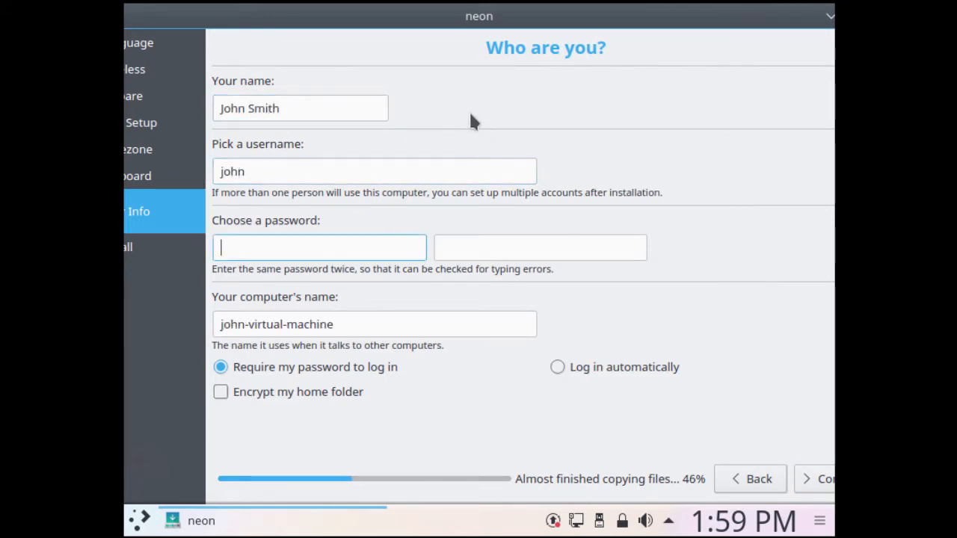
{"action": "type", "text": "p•••••••••"}
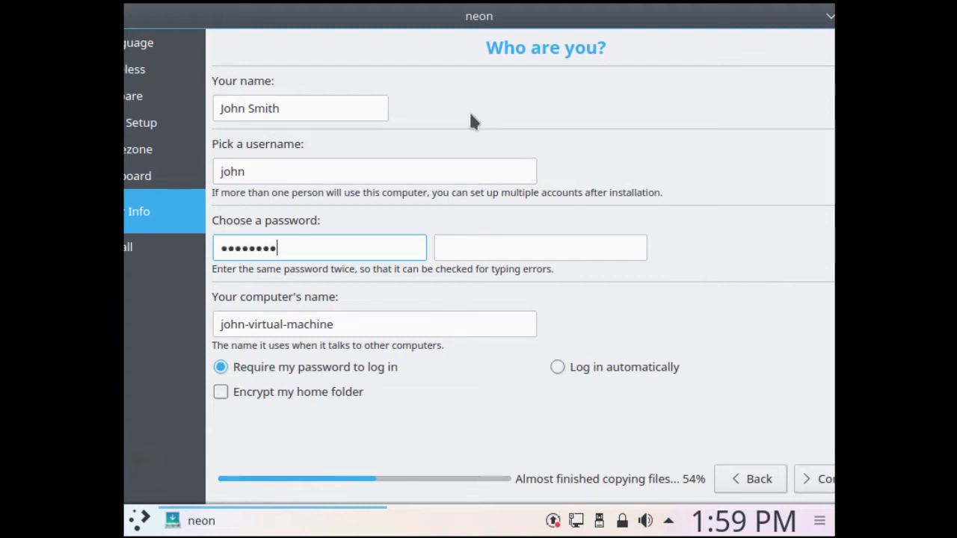
{"action": "key", "text": "Tab"}
{"action": "type", "text": "••••••••••"}
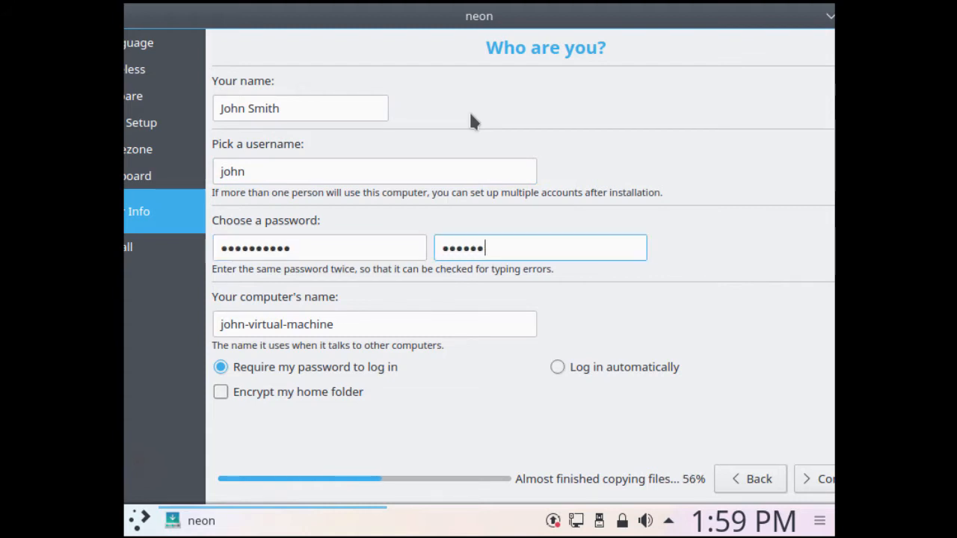
{"action": "key", "text": "Tab"}
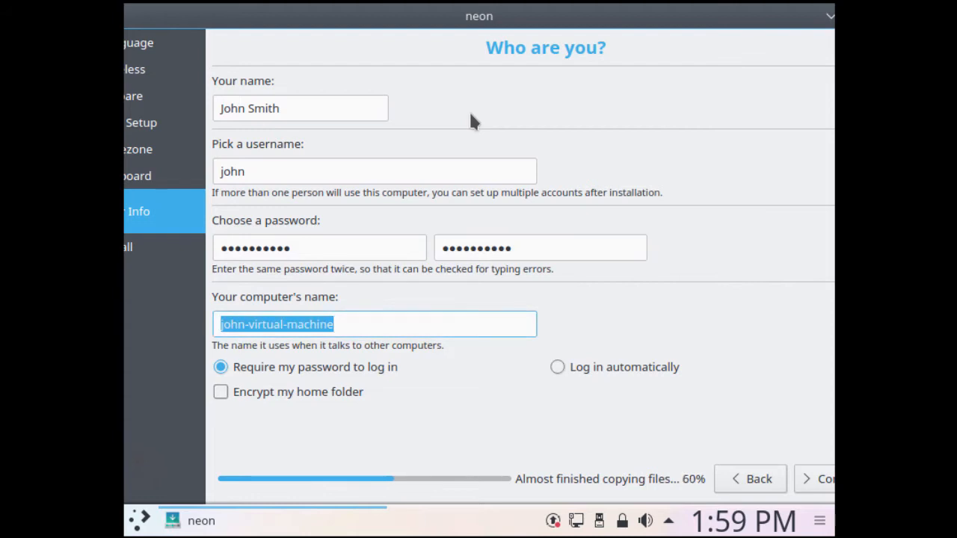
{"action": "type", "text": "kdeneo"}
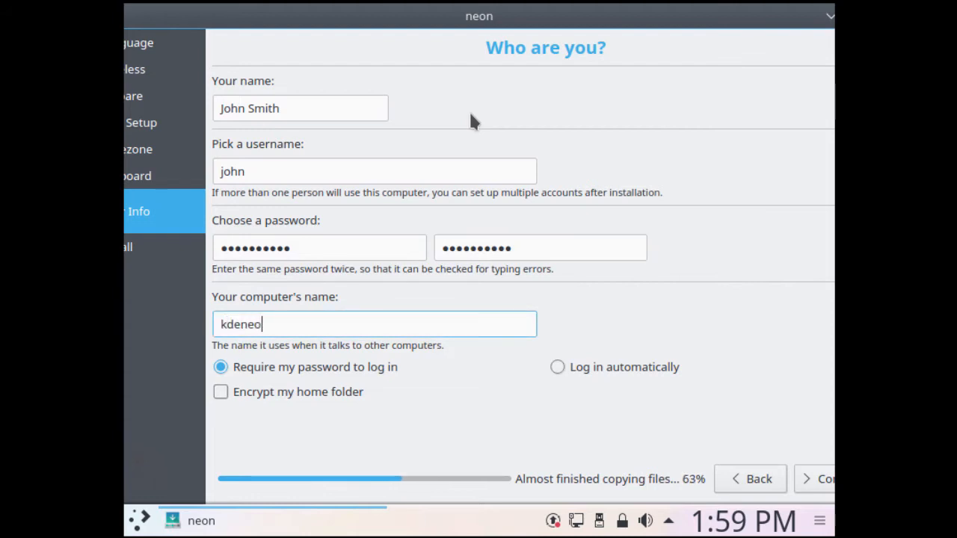
{"action": "type", "text": "n2018"}
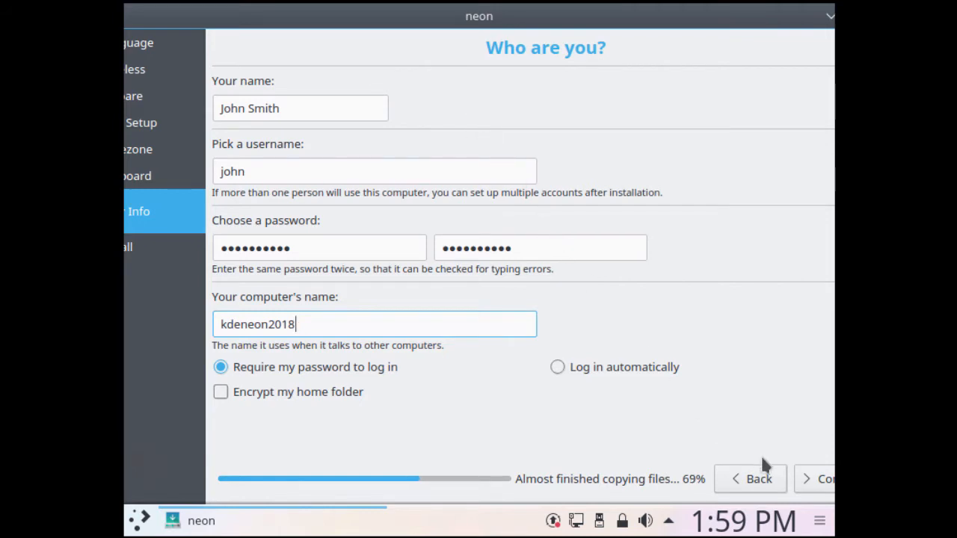
{"action": "left_click", "coordinate": [813, 482]}
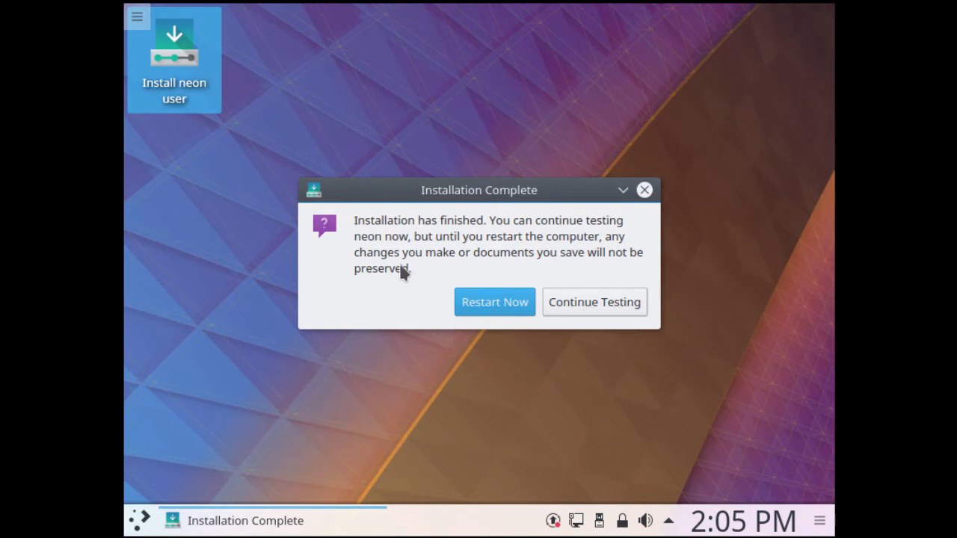
Step: Once installation completes, choose Restart Now in the Installation Complete dialog
{"action": "left_click", "coordinate": [495, 300]}
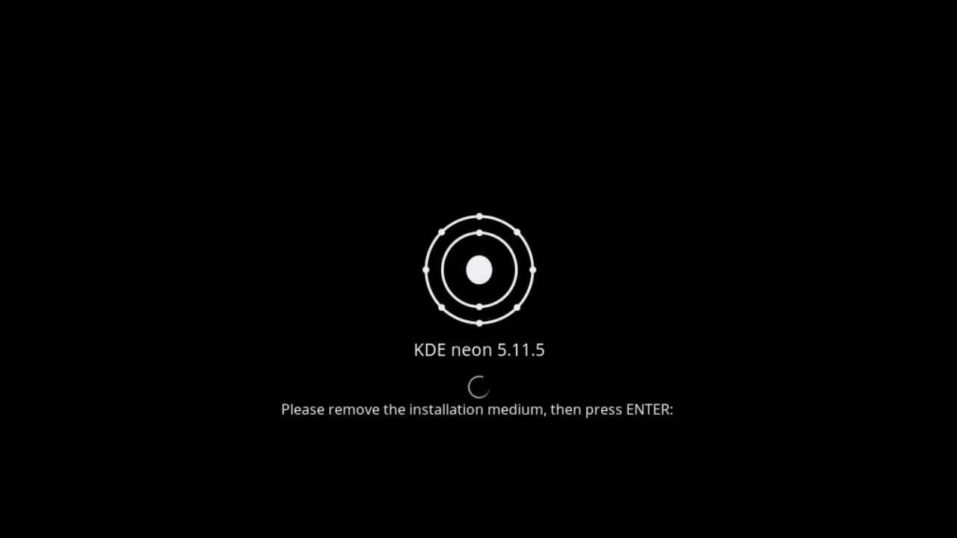
Step: Continue past the remove-medium prompt and log in with the account password
{"action": "key", "text": "Return"}
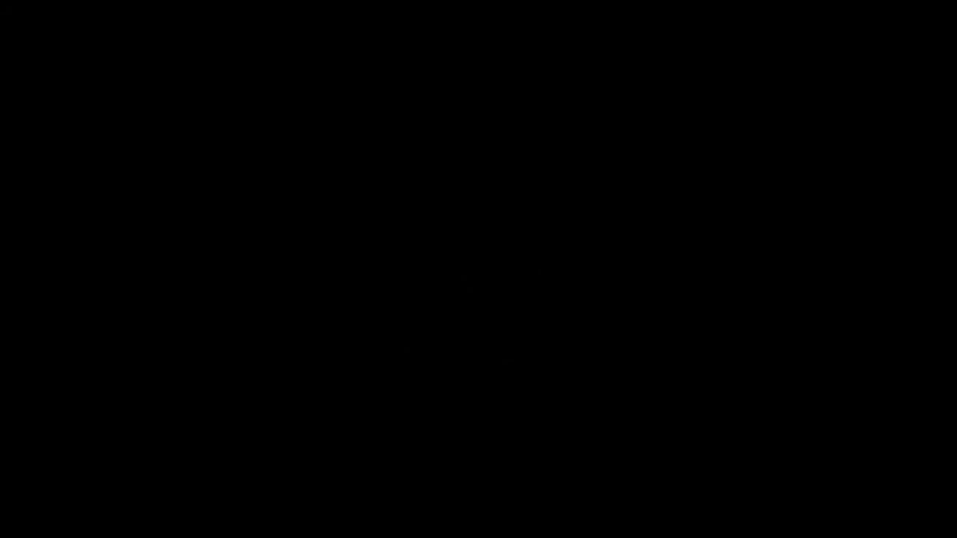
{"action": "type", "text": "••••••"}
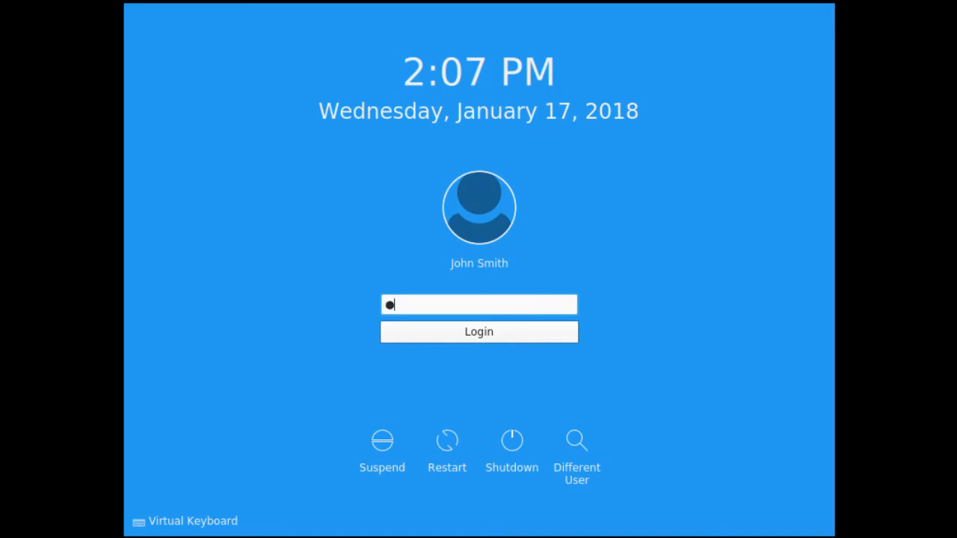
{"action": "type", "text": "••••"}
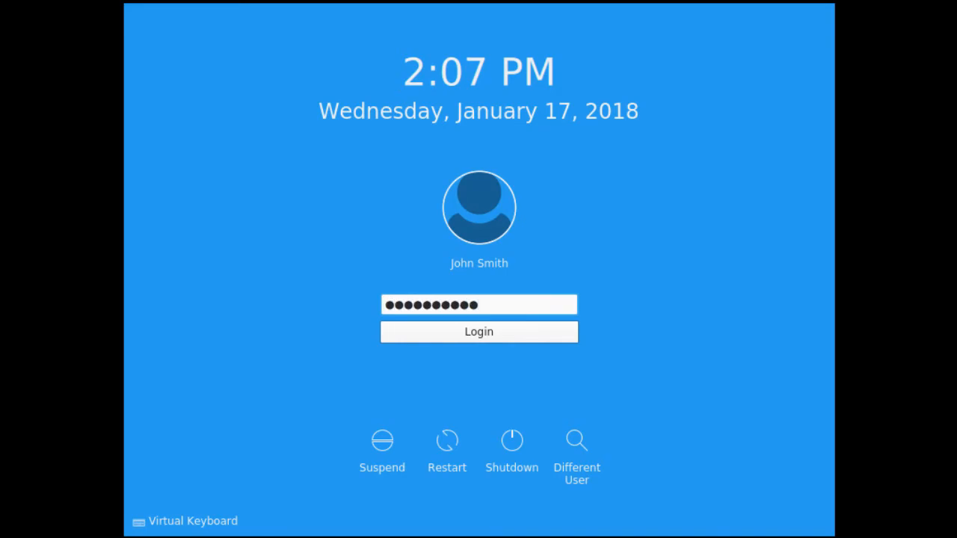
{"action": "left_click", "coordinate": [472, 338]}
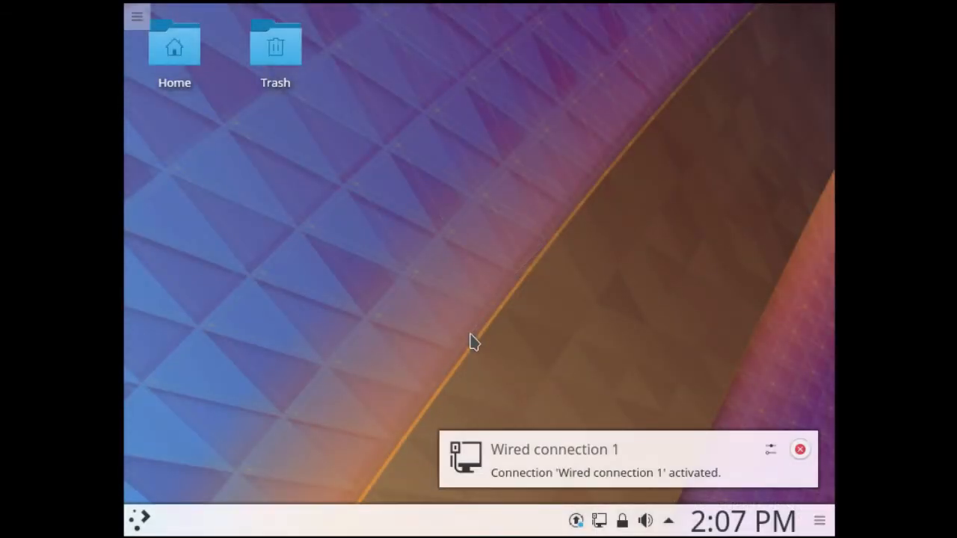
Step: Hand keyboard and mouse input over to the KDE neon guest through the VM display options
{"action": "left_click", "coordinate": [140, 519]}
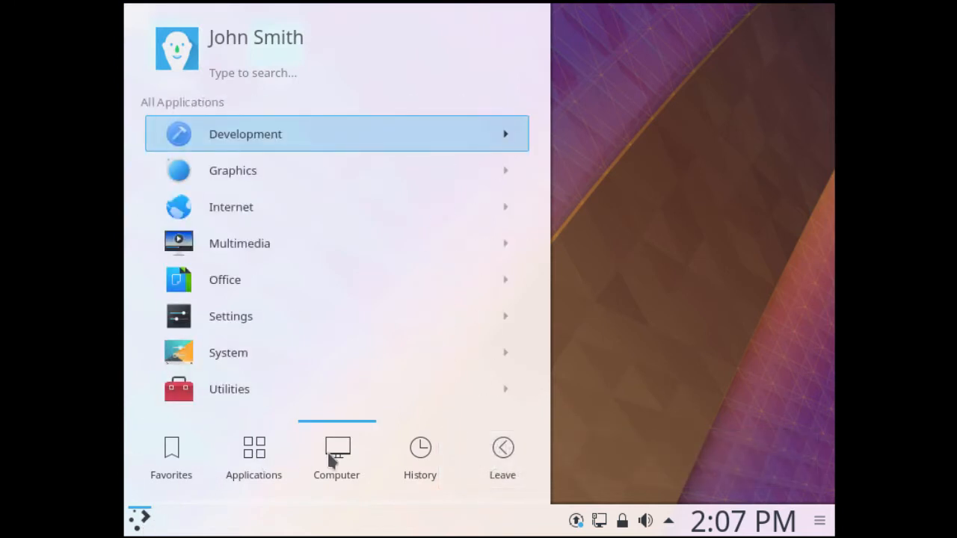
{"action": "left_click", "coordinate": [611, 288]}
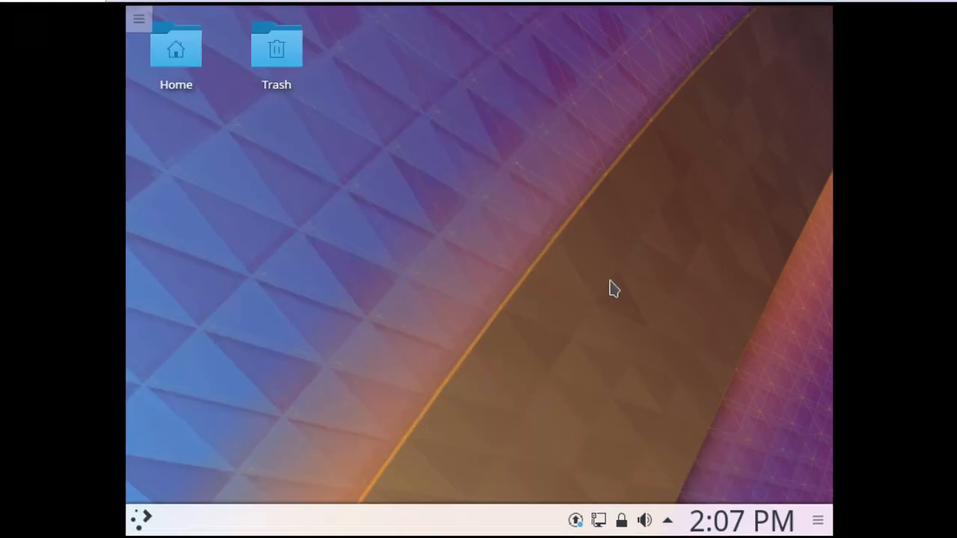
{"action": "left_click", "coordinate": [69, 33]}
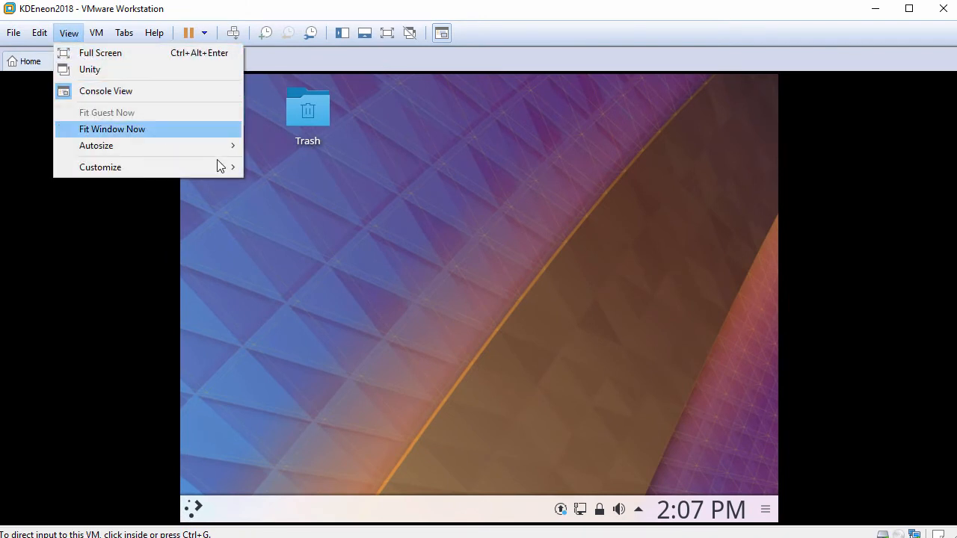
{"action": "left_click", "coordinate": [327, 209]}
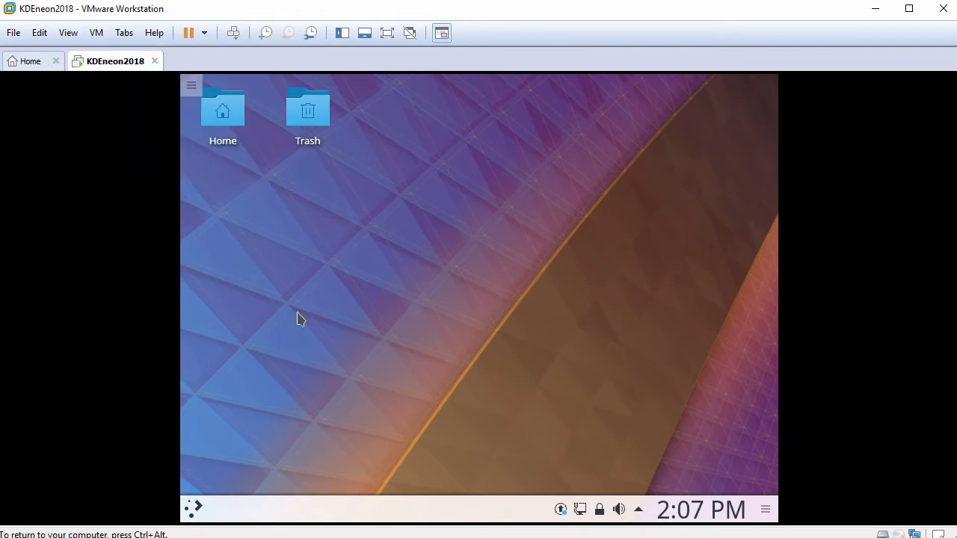
Step: Launch Konsole from Applications > System and enlarge its text
{"action": "left_click", "coordinate": [193, 512]}
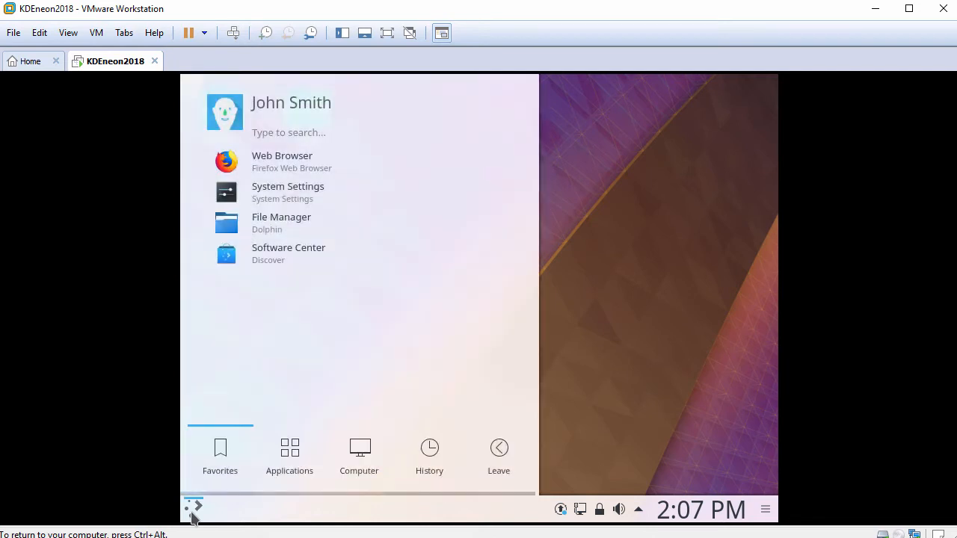
{"action": "left_click", "coordinate": [288, 460]}
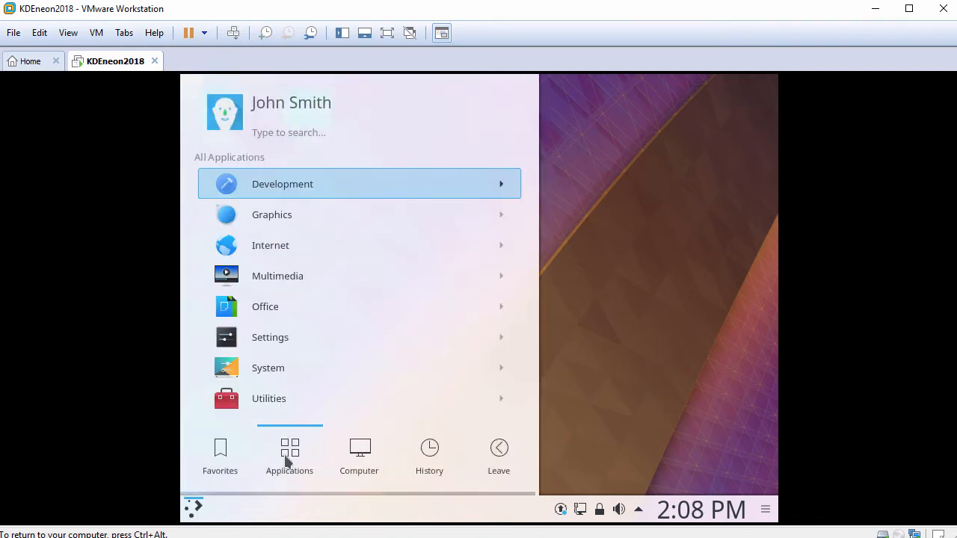
{"action": "left_click", "coordinate": [281, 364]}
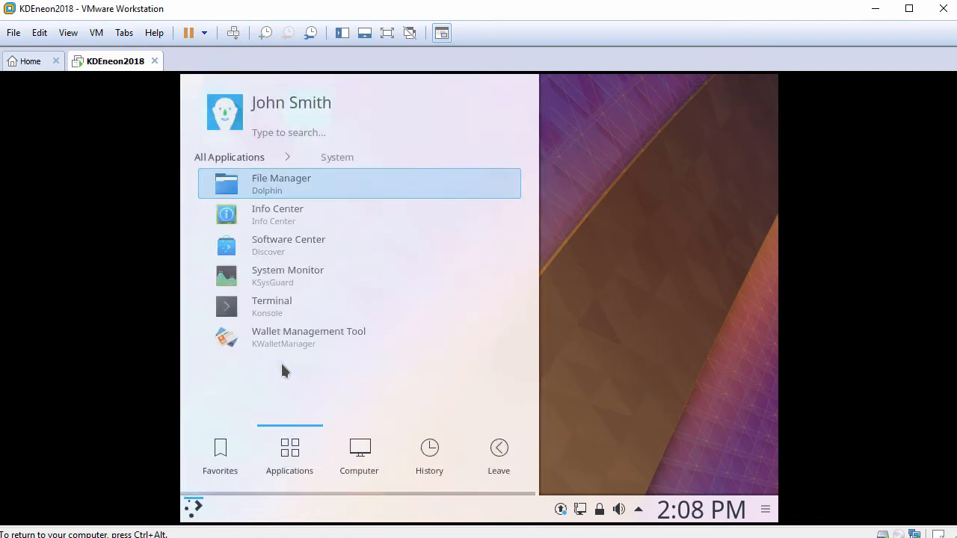
{"action": "left_click", "coordinate": [281, 306]}
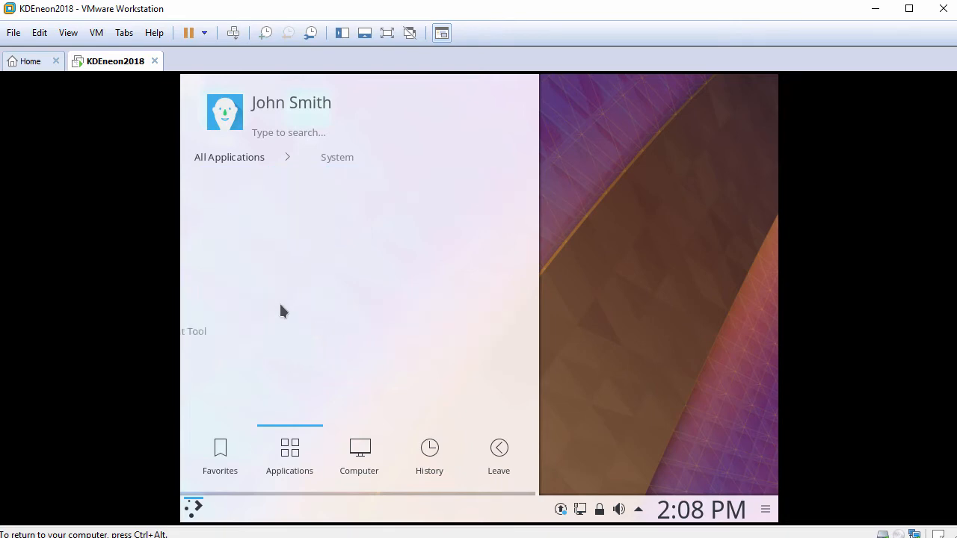
{"action": "key", "text": "ctrl+plus"}
{"action": "key", "text": "ctrl+plus"}
{"action": "key", "text": "ctrl+plus"}
{"action": "key", "text": "ctrl+plus"}
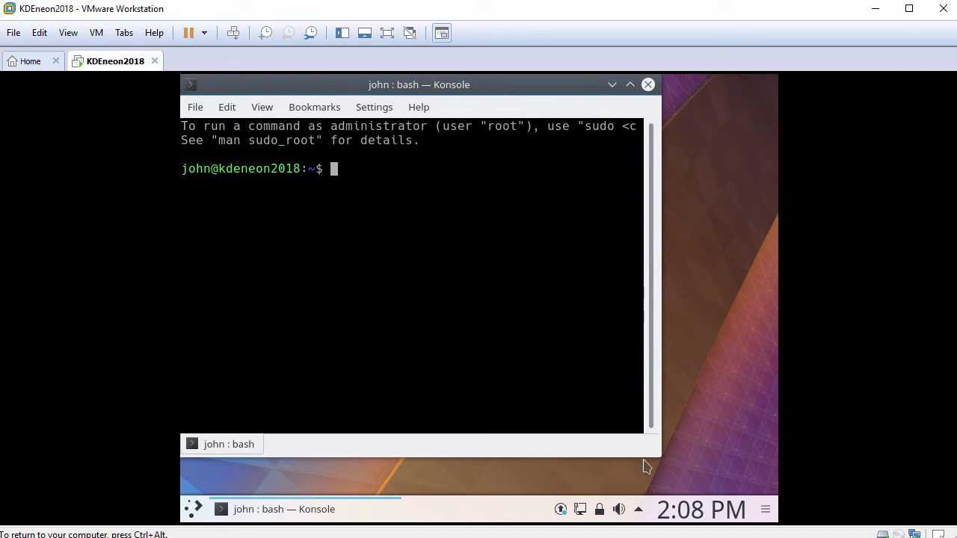
Step: Enlarge the terminal, check whoami, then open a root shell with sudo bash and confirm root
{"action": "left_click_drag", "start_coordinate": [658, 456], "coordinate": [775, 474]}
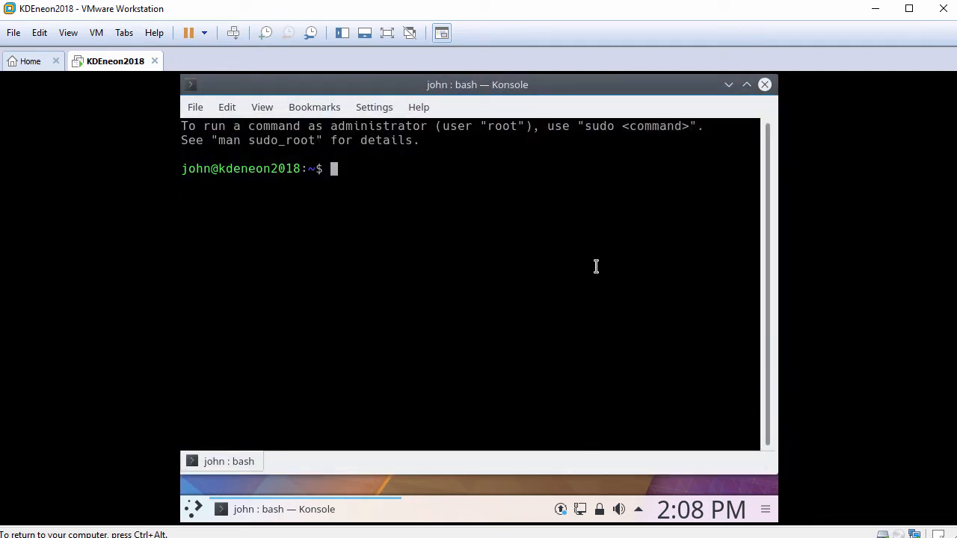
{"action": "key", "text": "Return"}
{"action": "type", "text": "whoami"}
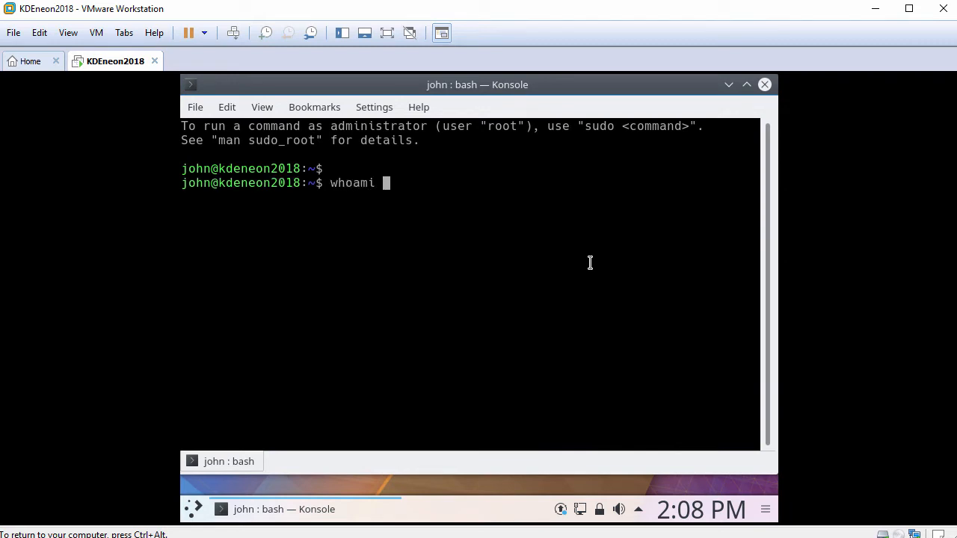
{"action": "key", "text": "Return"}
{"action": "key", "text": "Return"}
{"action": "type", "text": "sudo bash"}
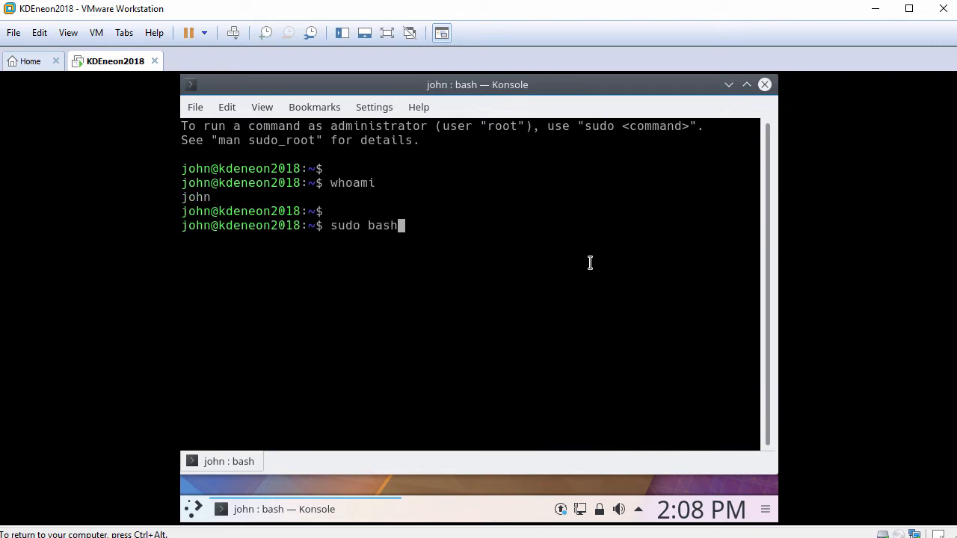
{"action": "key", "text": "Return"}
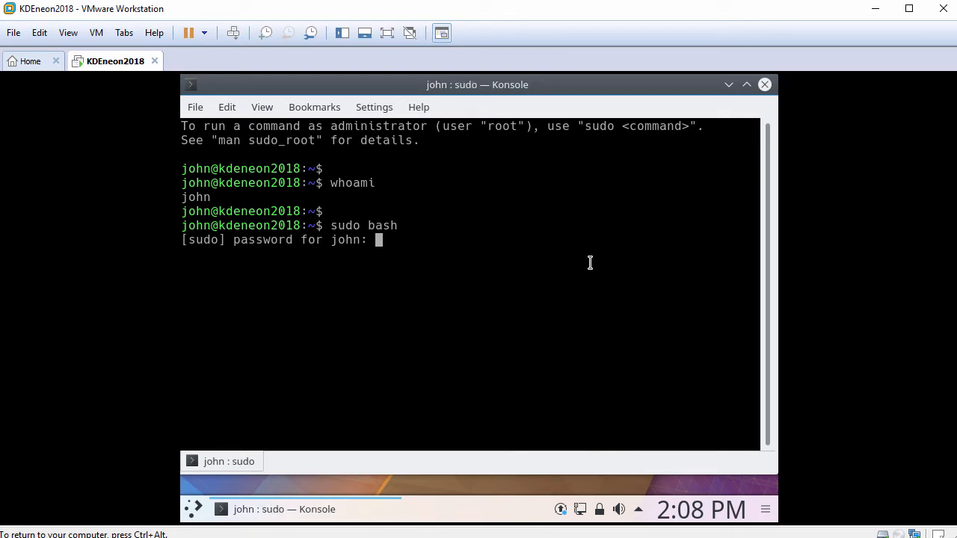
{"action": "key", "text": "Return"}
{"action": "key", "text": "Return"}
{"action": "type", "text": "whoami"}
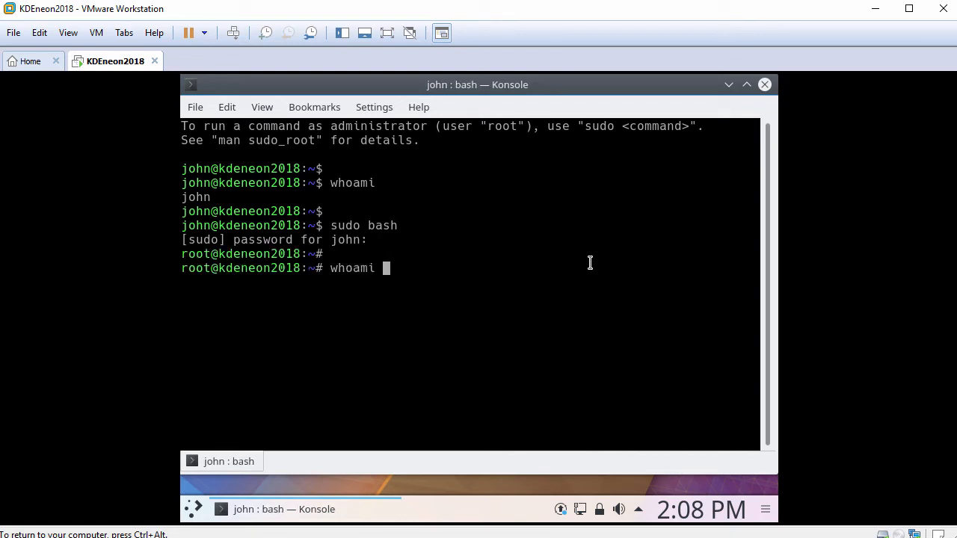
{"action": "key", "text": "Return"}
{"action": "key", "text": "Return"}
{"action": "type", "text": "ping "}
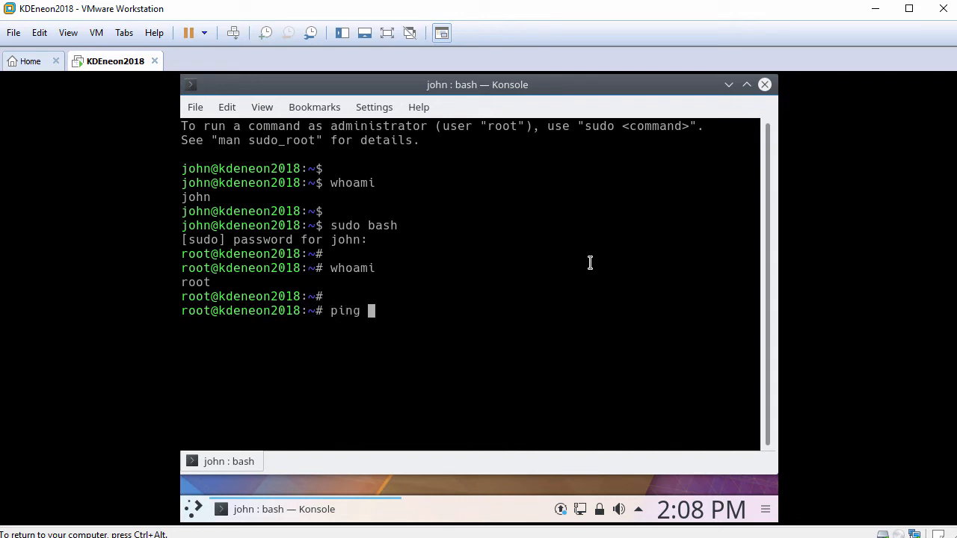
{"action": "type", "text": "-c 3 www.goo"}
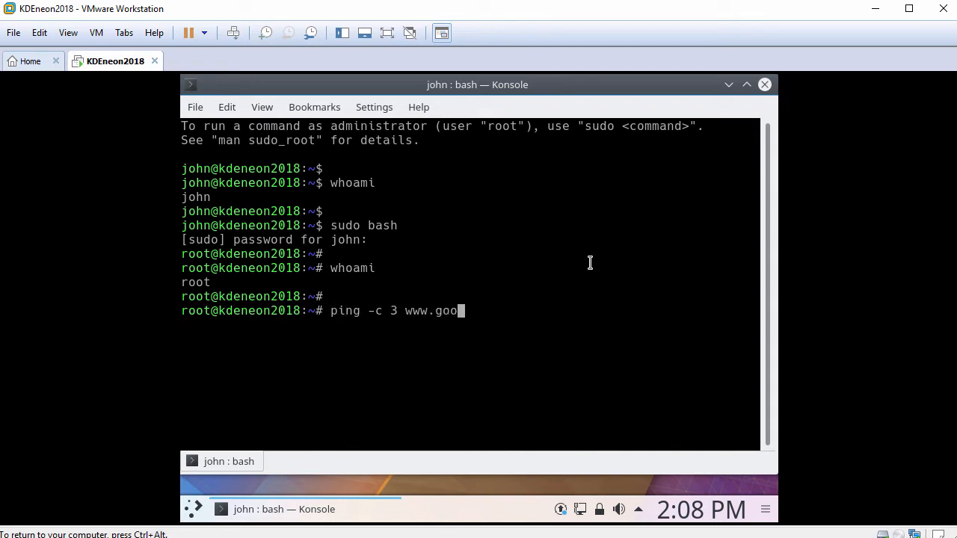
{"action": "type", "text": "gle.com"}
{"action": "key", "text": "Return"}
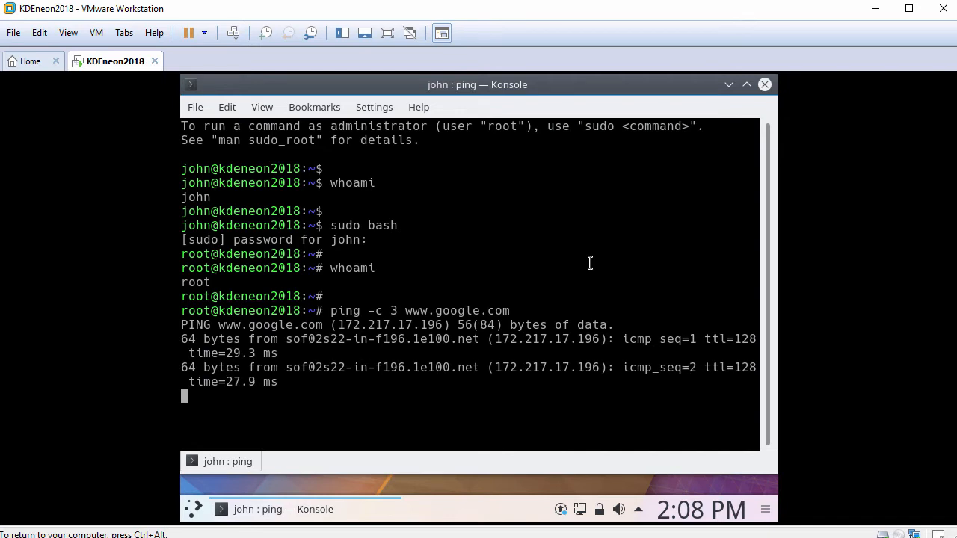
{"action": "key", "text": "Return"}
{"action": "type", "text": "apt update"}
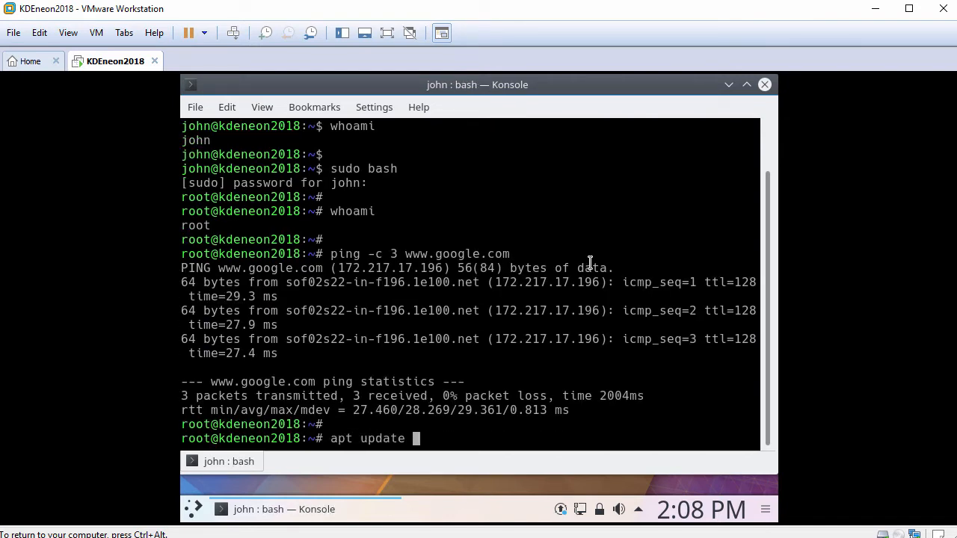
{"action": "key", "text": "Return"}
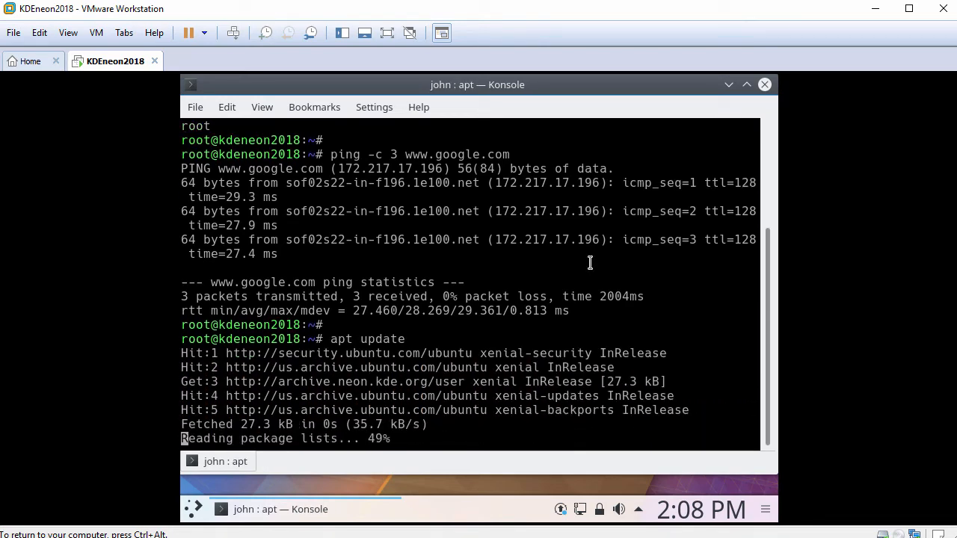
{"action": "key", "text": "Return"}
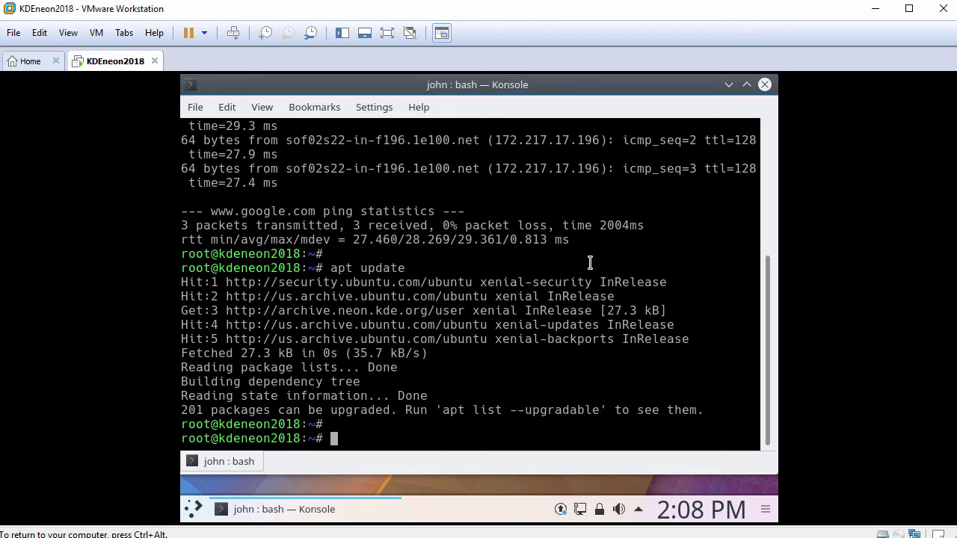
Step: Install open-vm-tools-desktop with apt, answer y to confirm, then type reboot
{"action": "type", "text": "apt install "}
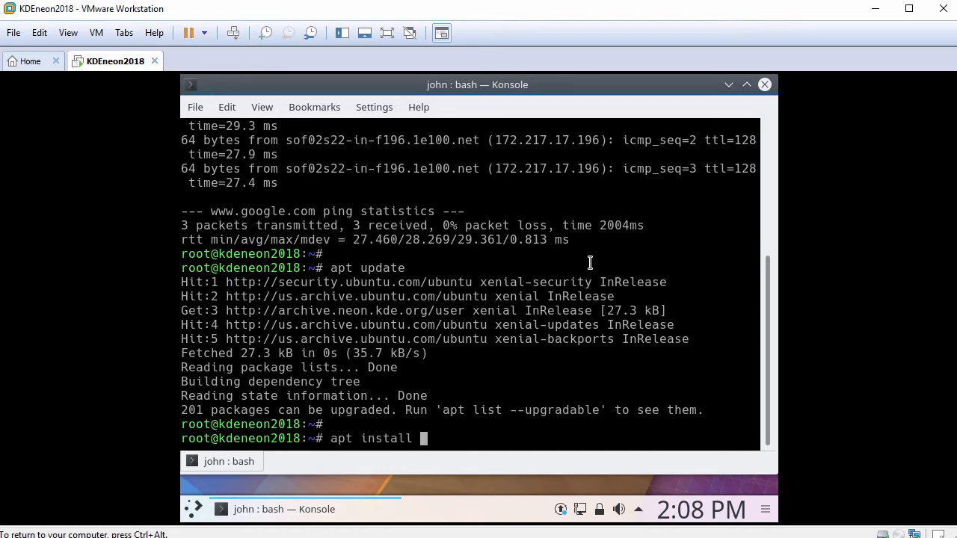
{"action": "type", "text": "open-vm-tools"}
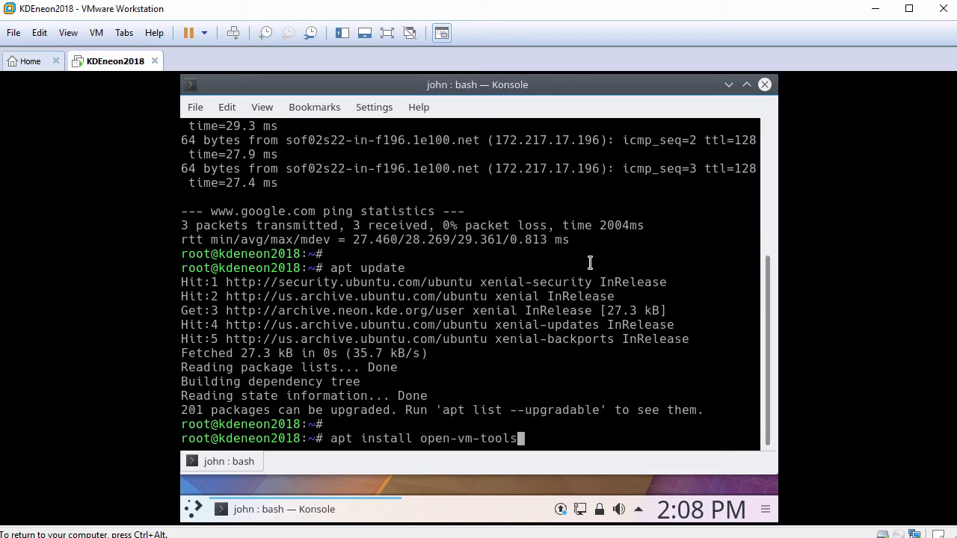
{"action": "type", "text": "-desktop"}
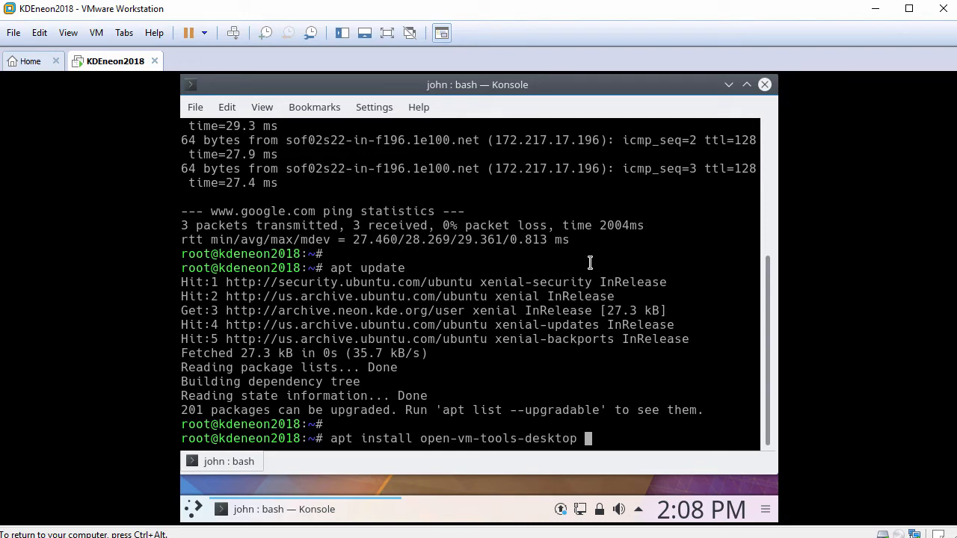
{"action": "key", "text": "Return"}
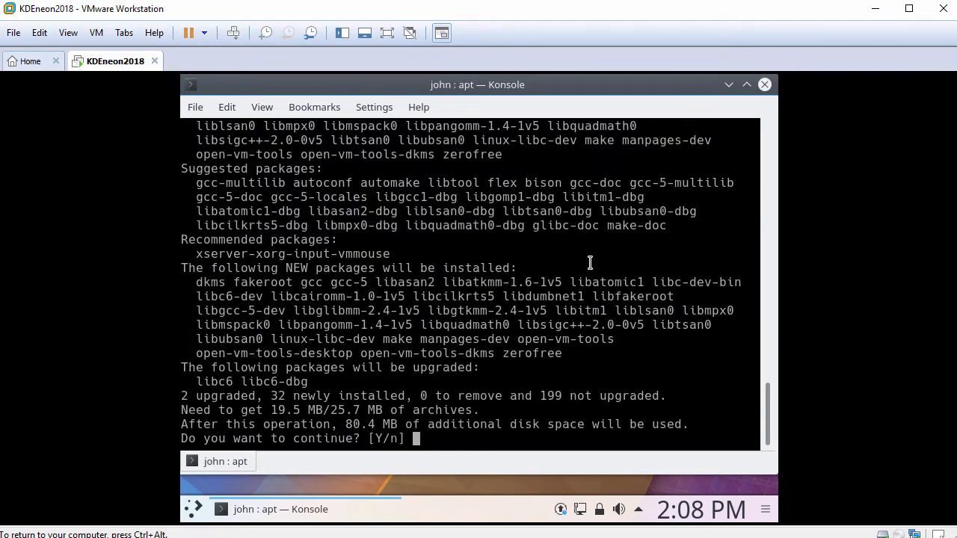
{"action": "type", "text": "y"}
{"action": "key", "text": "Return"}
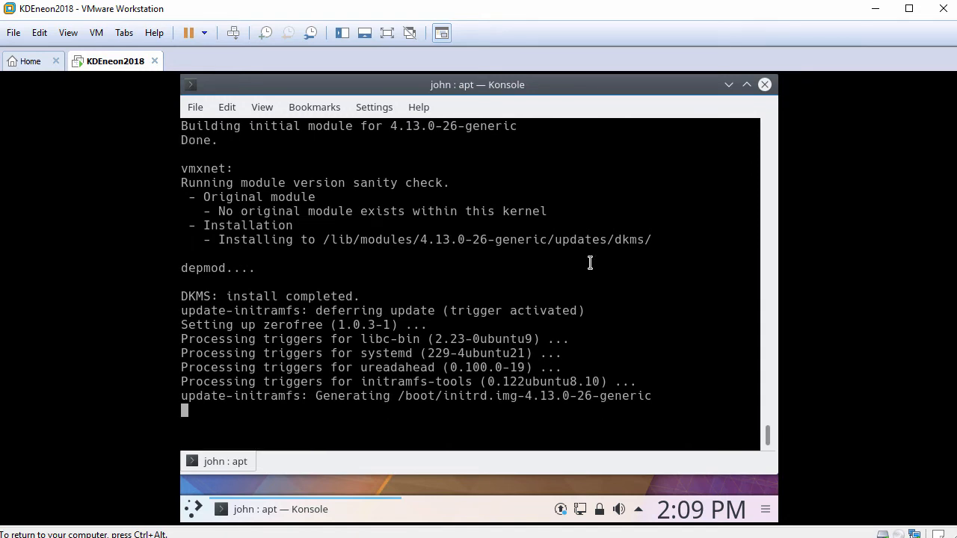
{"action": "key", "text": "Return"}
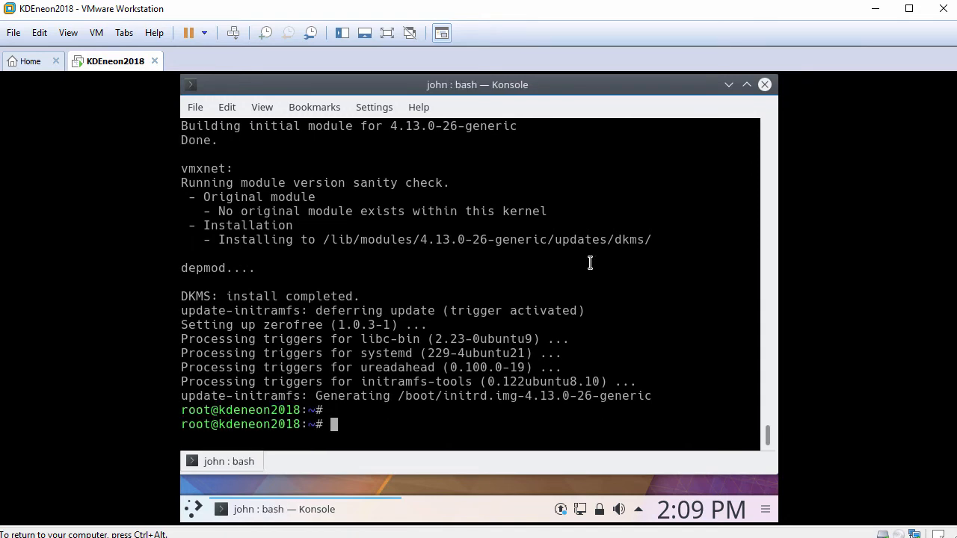
{"action": "type", "text": "reboot"}
Step: Reboot the guest, boot the default GNU/Linux GRUB entry, and log in with the user password
{"action": "key", "text": "Return"}
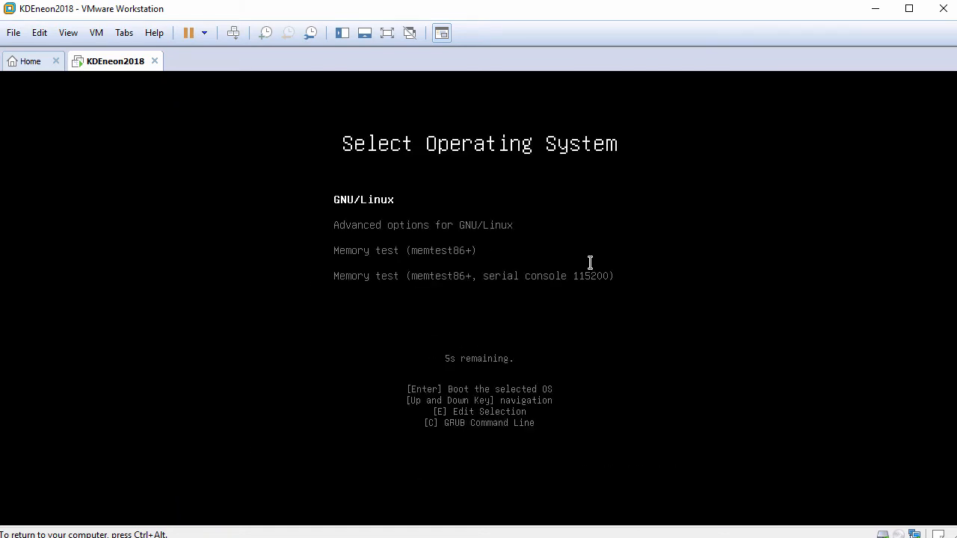
{"action": "key", "text": "Return"}
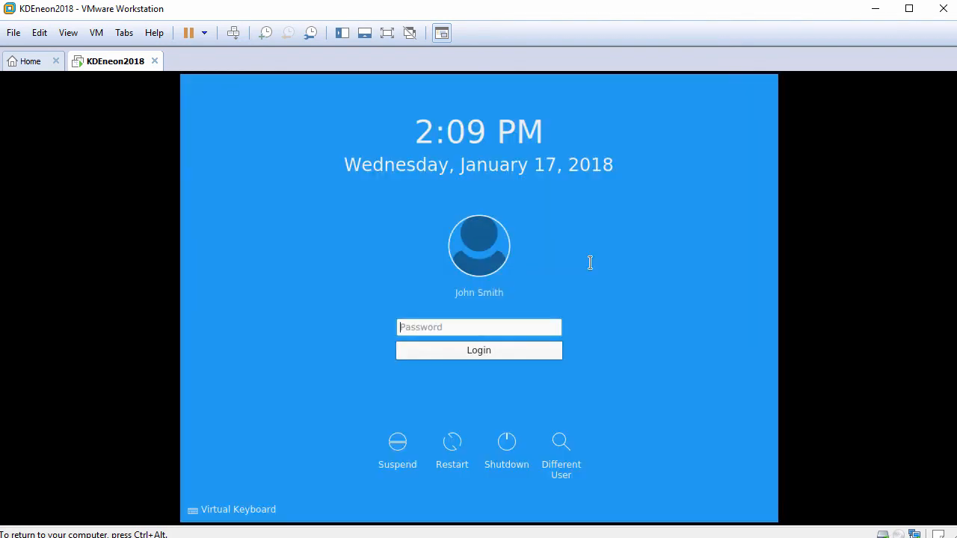
{"action": "type", "text": "●●●●●●●●●●●"}
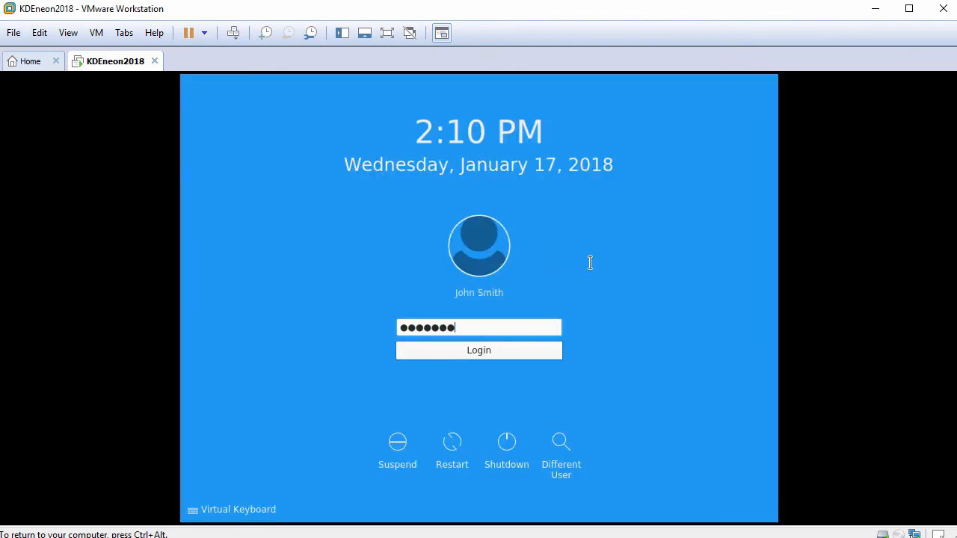
{"action": "key", "text": "Return"}
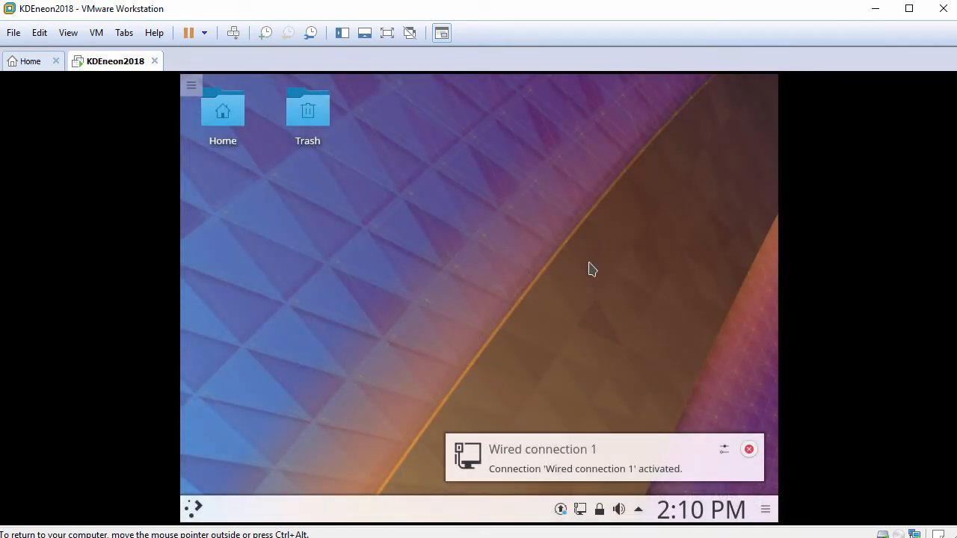
Step: Fit the guest display to the window and paste FileFromHost.txt into the Home folder
{"action": "left_click", "coordinate": [67, 33]}
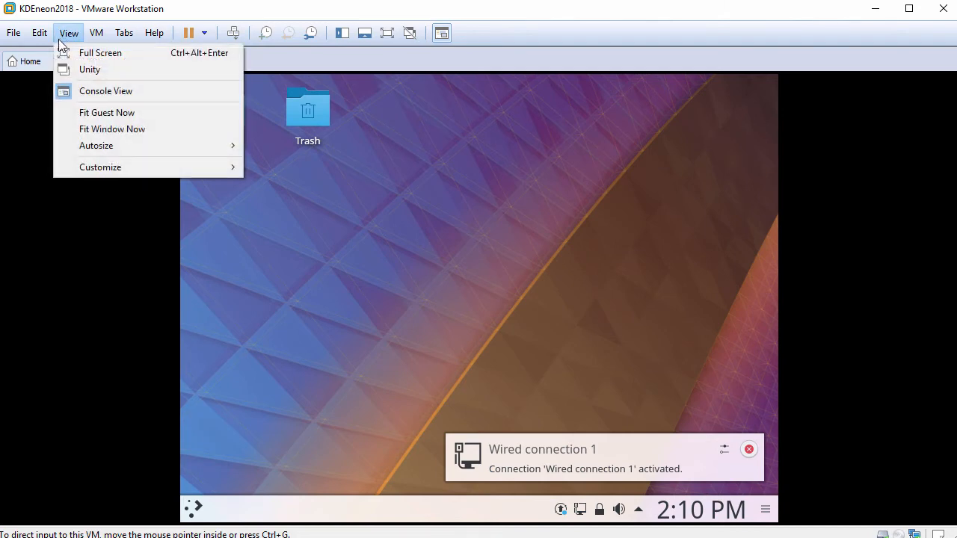
{"action": "left_click", "coordinate": [119, 116]}
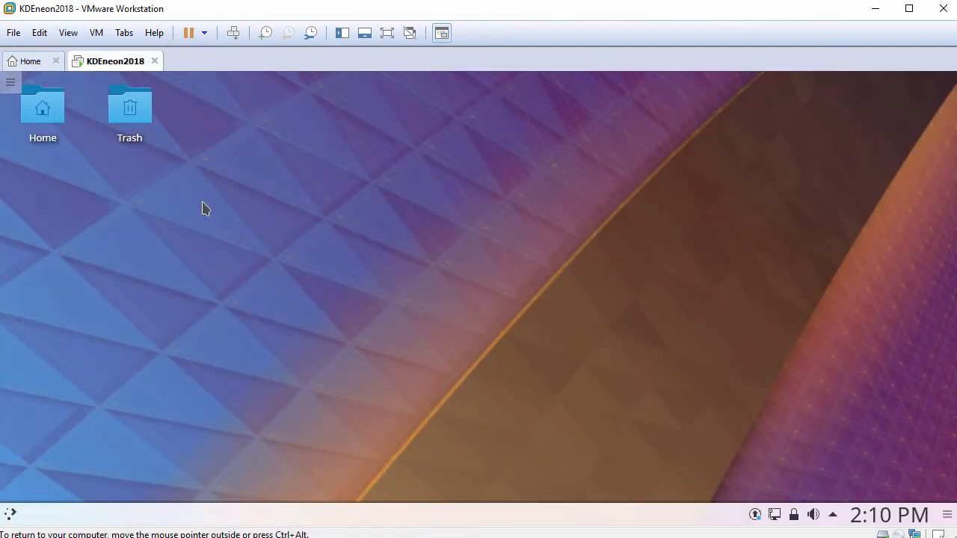
{"action": "left_click", "coordinate": [40, 112]}
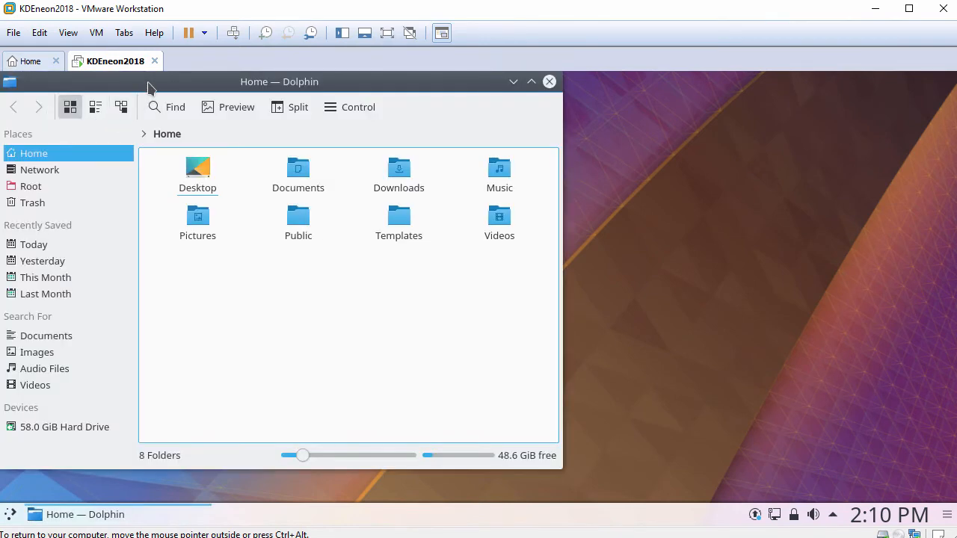
{"action": "left_click_drag", "start_coordinate": [148, 87], "coordinate": [271, 100]}
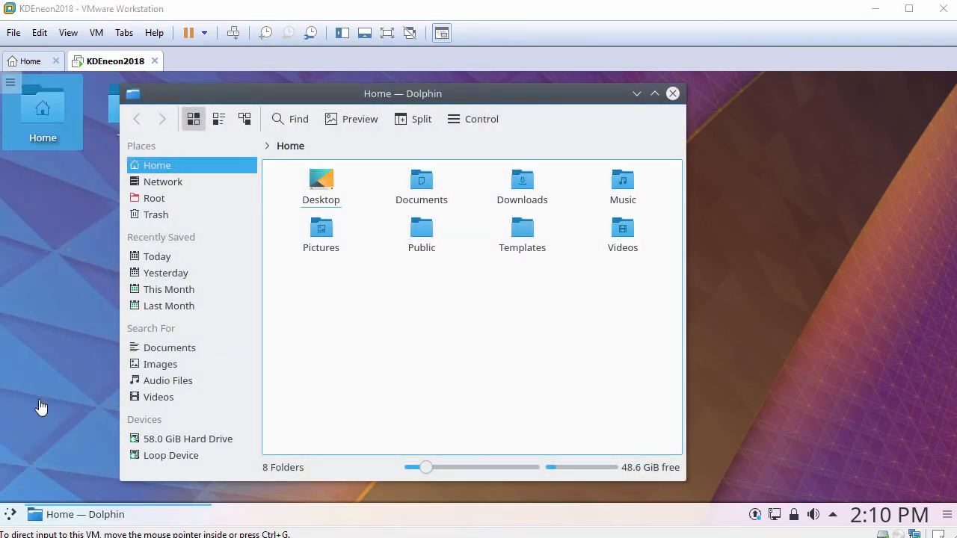
{"action": "right_click", "coordinate": [475, 278]}
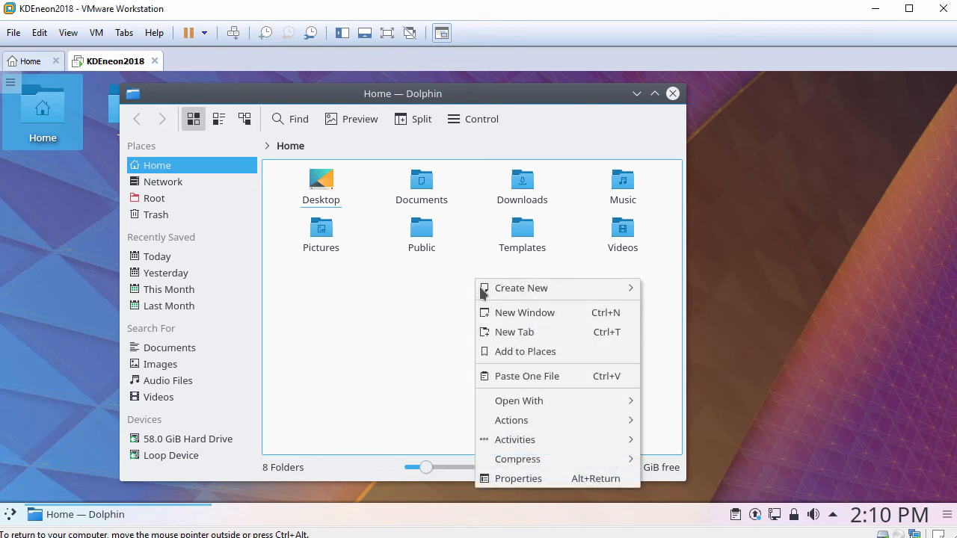
{"action": "left_click", "coordinate": [511, 378]}
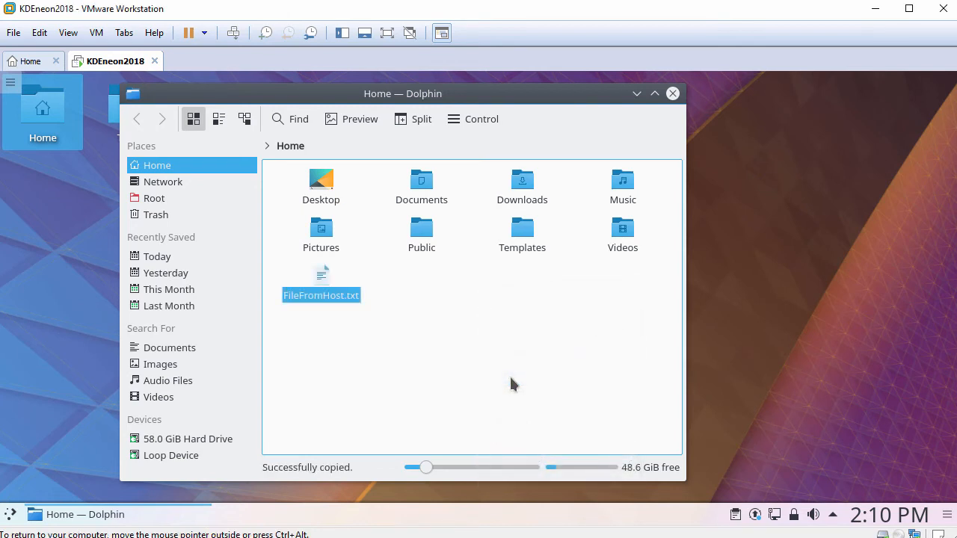
{"action": "left_click", "coordinate": [305, 322]}
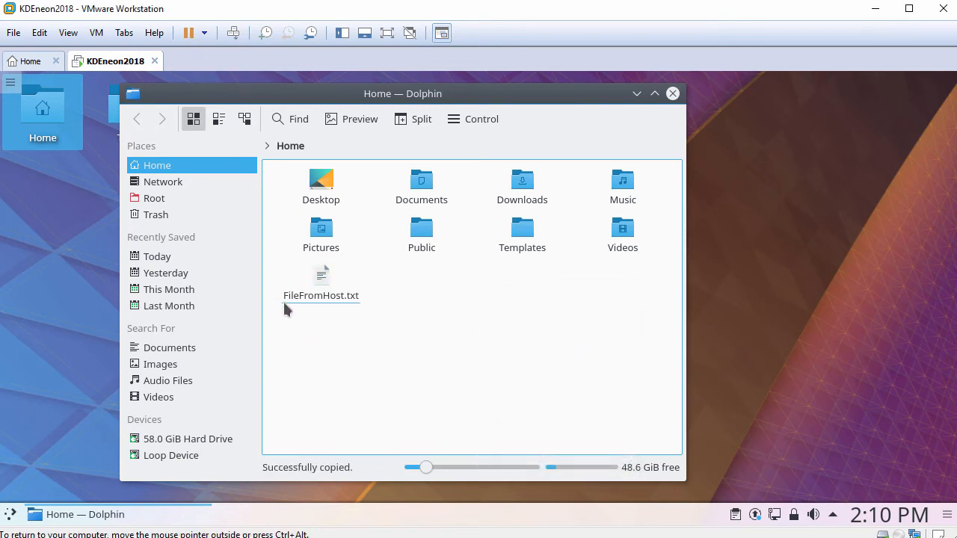
Step: Open FileFromHost.txt in KWrite, paste the host clipboard text, then close it discarding changes
{"action": "left_click", "coordinate": [323, 284]}
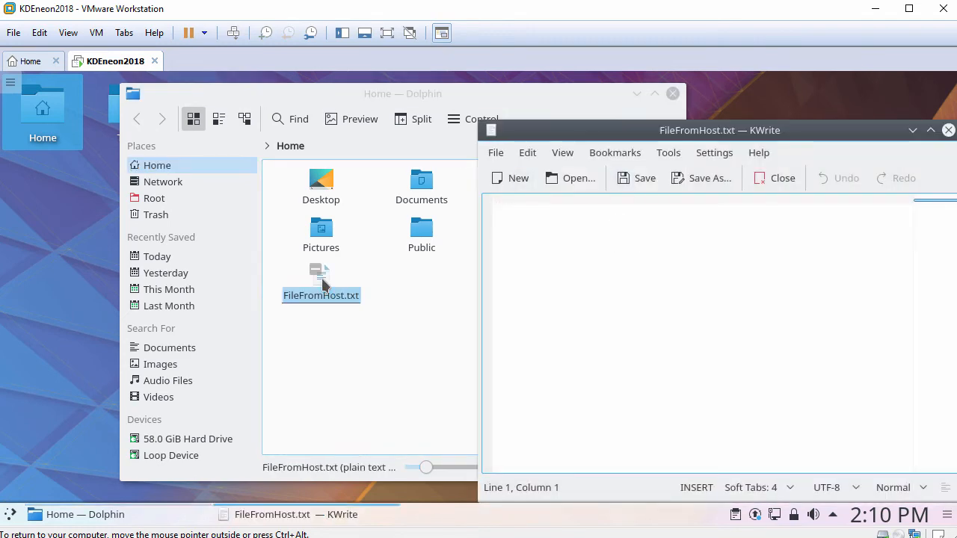
{"action": "left_click_drag", "start_coordinate": [557, 131], "coordinate": [283, 104]}
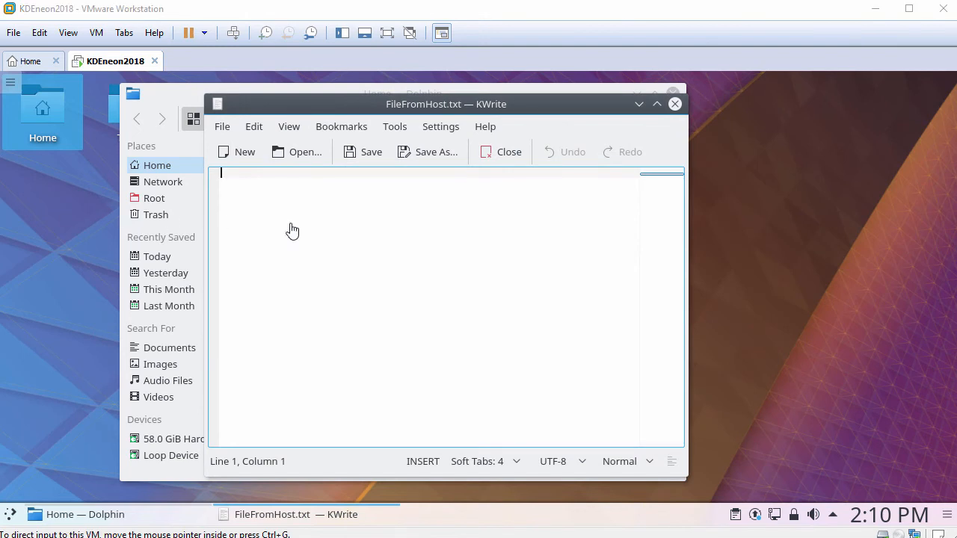
{"action": "right_click", "coordinate": [392, 224]}
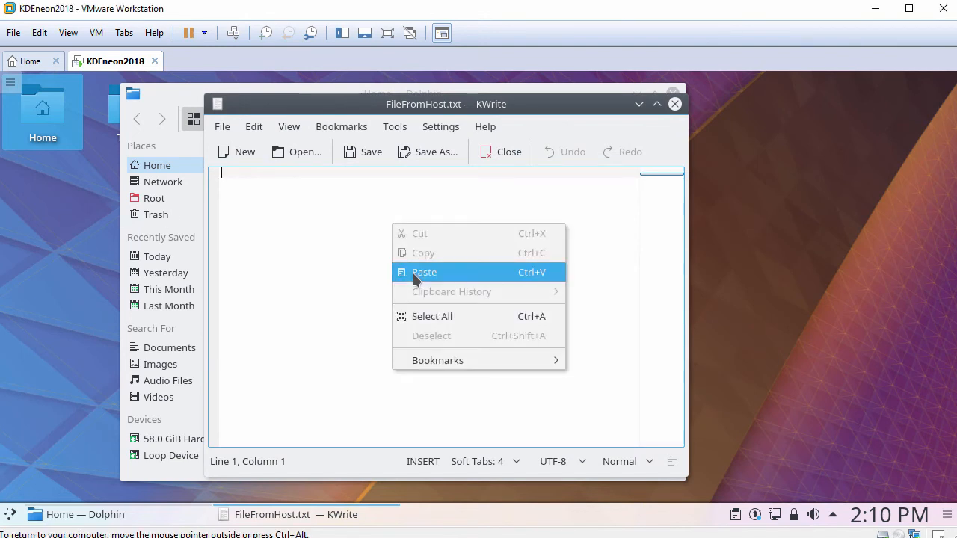
{"action": "left_click", "coordinate": [414, 271]}
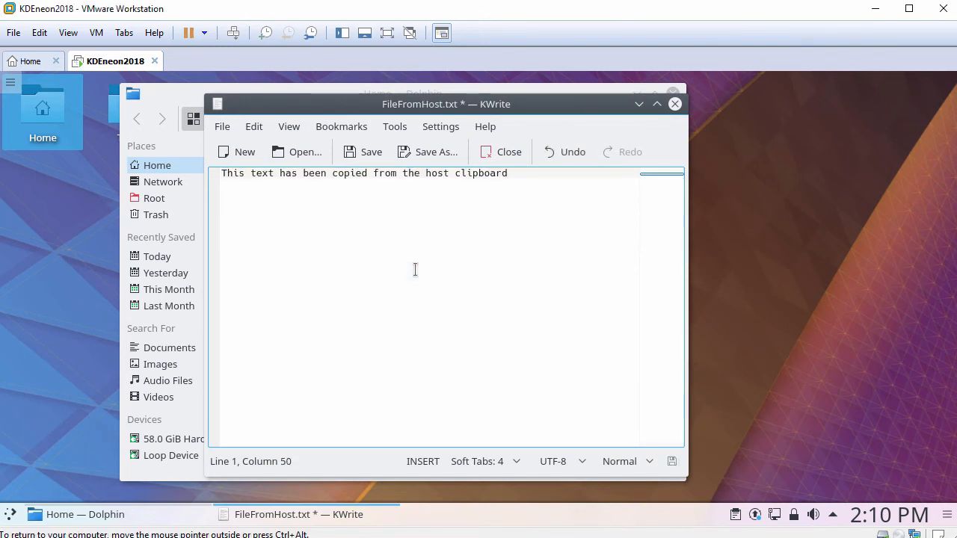
{"action": "scroll", "coordinate": [415, 269], "scroll_direction": "up", "scroll_amount": 2}
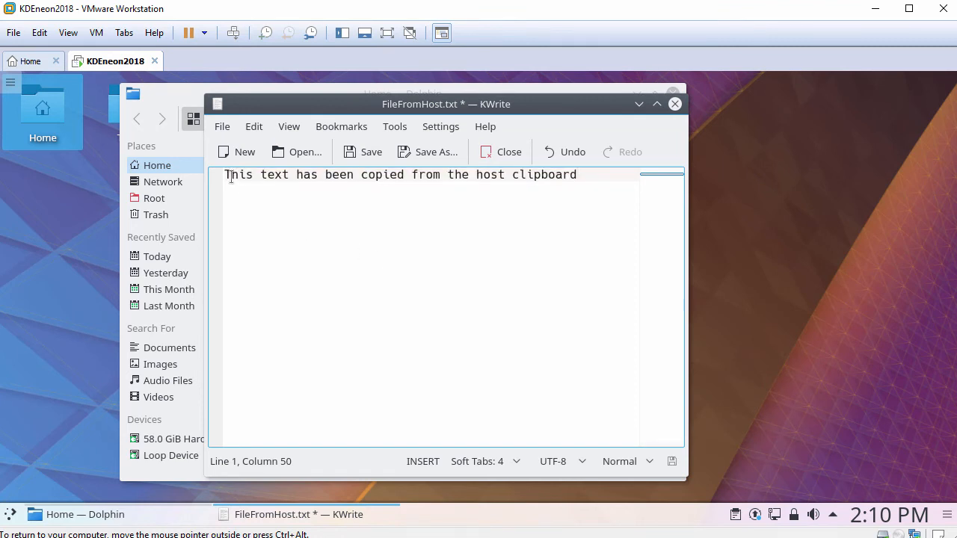
{"action": "left_click_drag", "start_coordinate": [226, 175], "coordinate": [599, 179]}
{"action": "left_click", "coordinate": [600, 176]}
{"action": "left_click", "coordinate": [676, 104]}
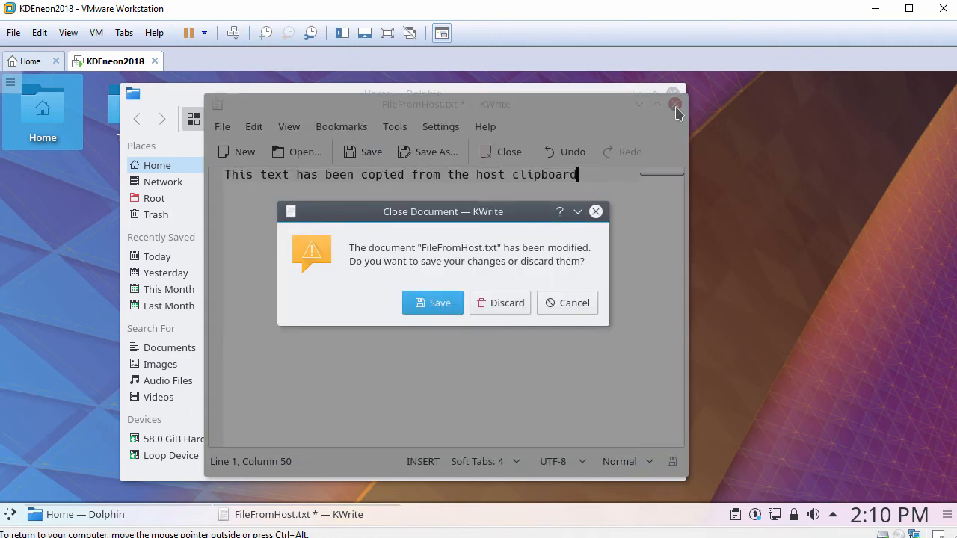
{"action": "left_click", "coordinate": [501, 303]}
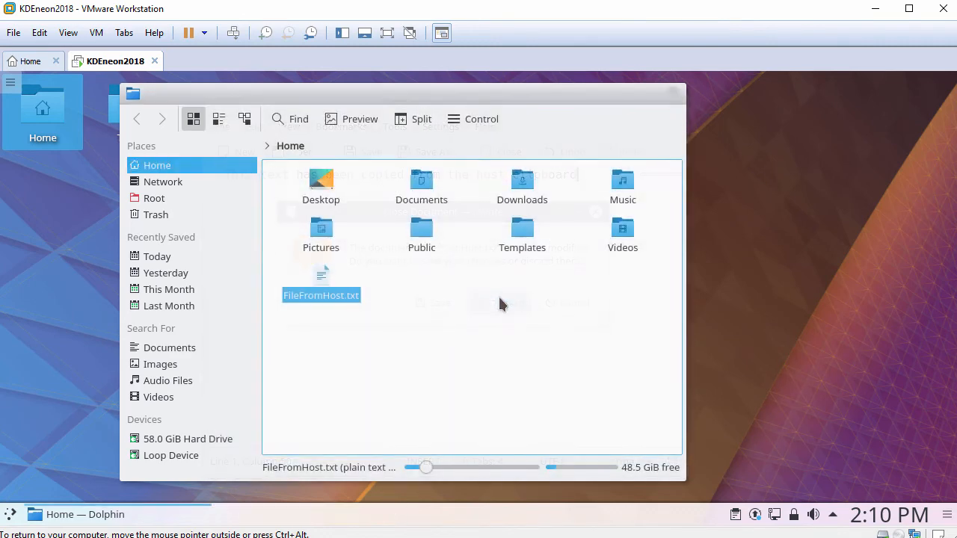
Step: Close Dolphin and launch Konsole from Applications > System with larger font and window
{"action": "left_click", "coordinate": [673, 94]}
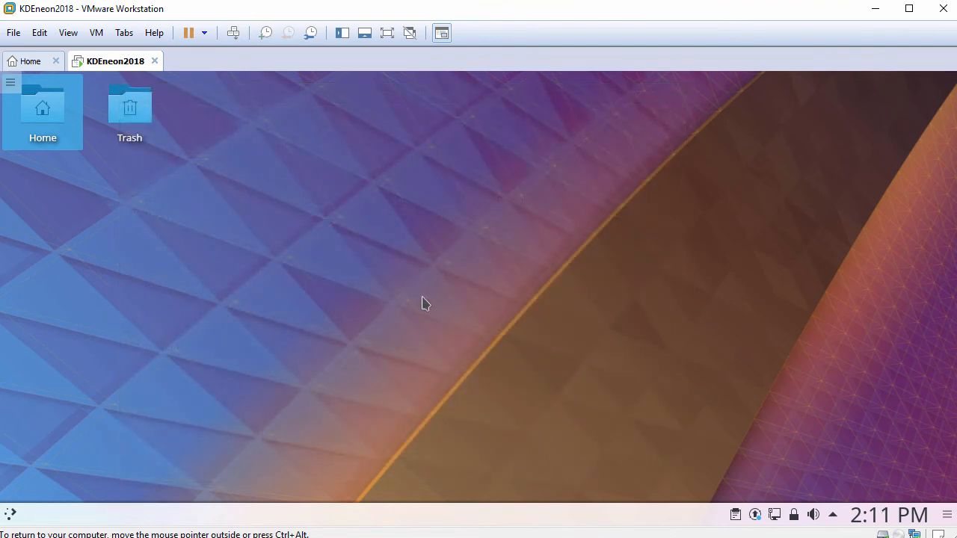
{"action": "left_click", "coordinate": [11, 515]}
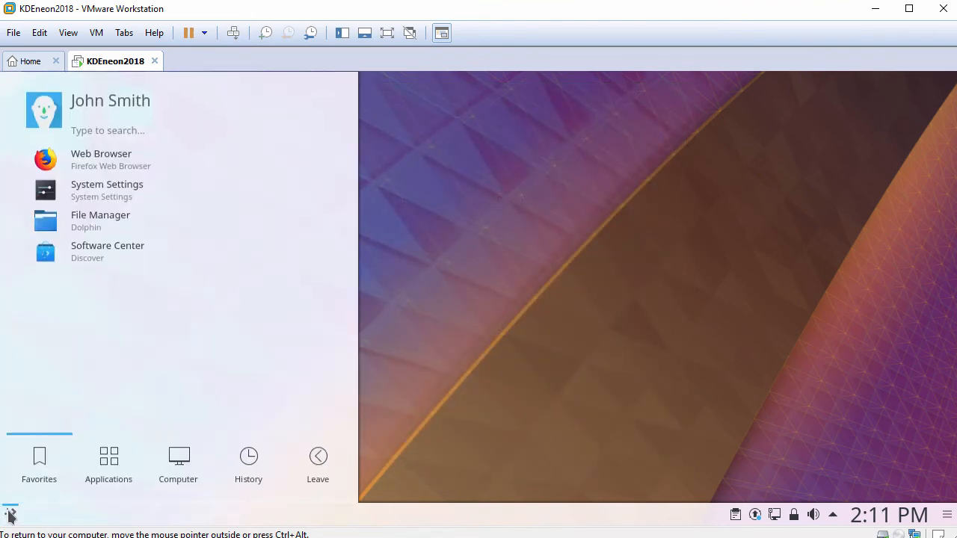
{"action": "left_click", "coordinate": [110, 460]}
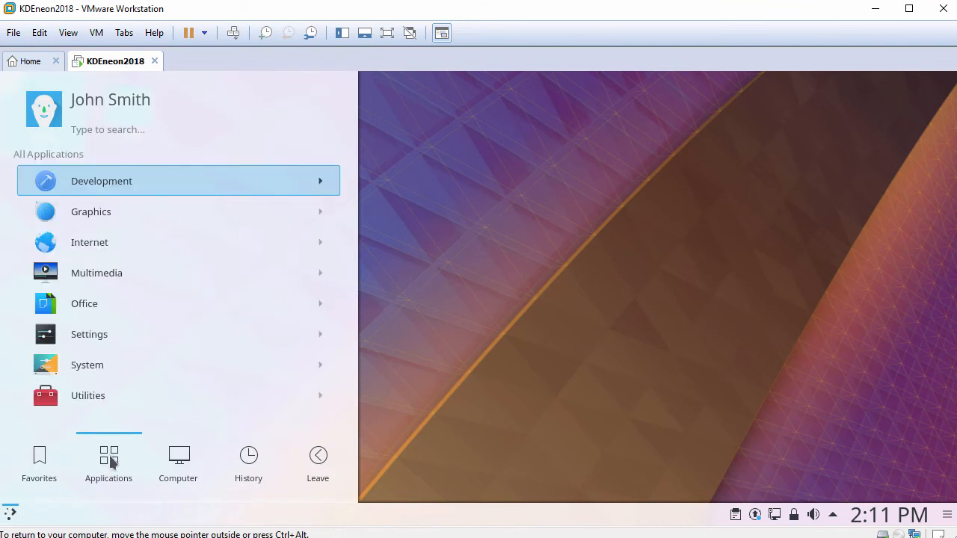
{"action": "left_click", "coordinate": [118, 364]}
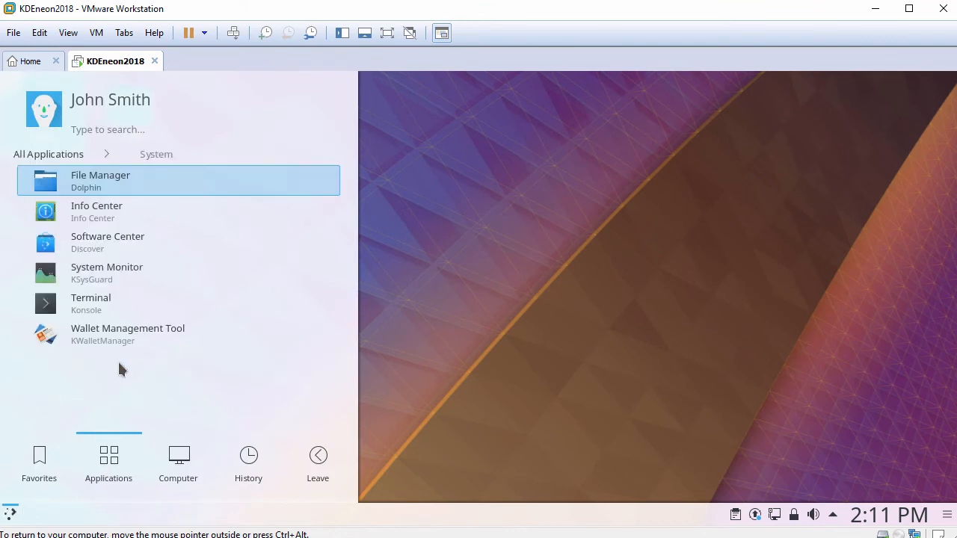
{"action": "left_click", "coordinate": [125, 309]}
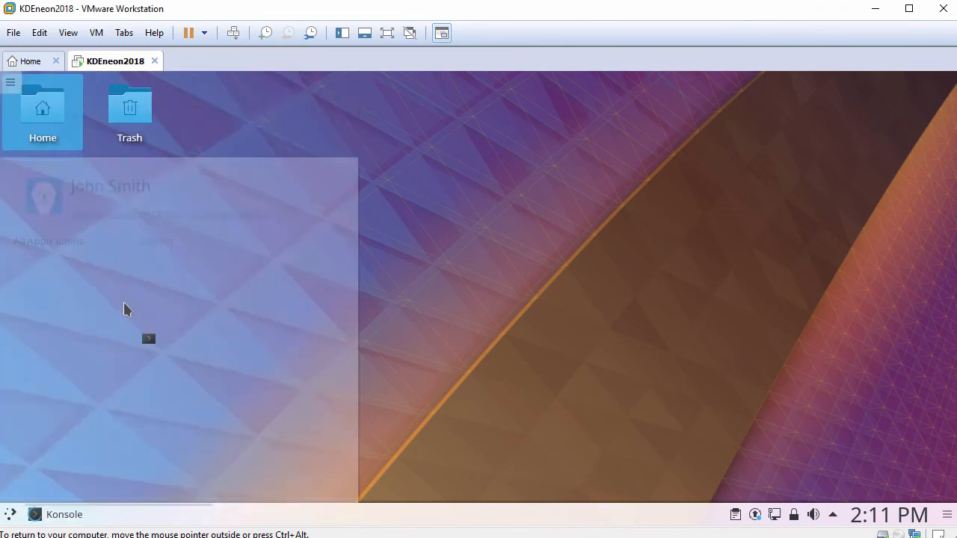
{"action": "key", "text": "ctrl+plus"}
{"action": "key", "text": "ctrl+plus"}
{"action": "key", "text": "ctrl+plus"}
{"action": "key", "text": "ctrl+plus"}
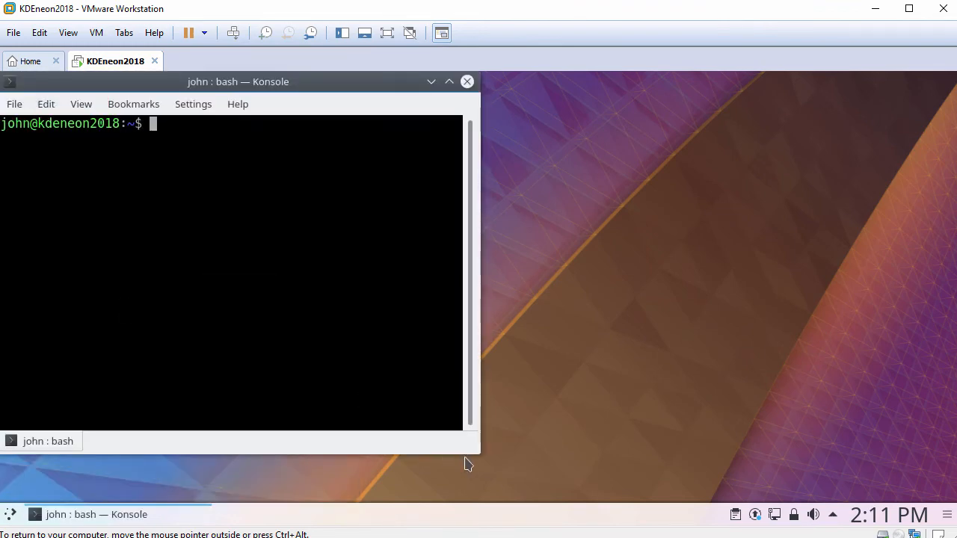
{"action": "left_click_drag", "start_coordinate": [483, 453], "coordinate": [778, 459]}
Step: Run hostnamectl and systemctl status open-vm-tools, confirming the service is active (running)
{"action": "key", "text": "Return"}
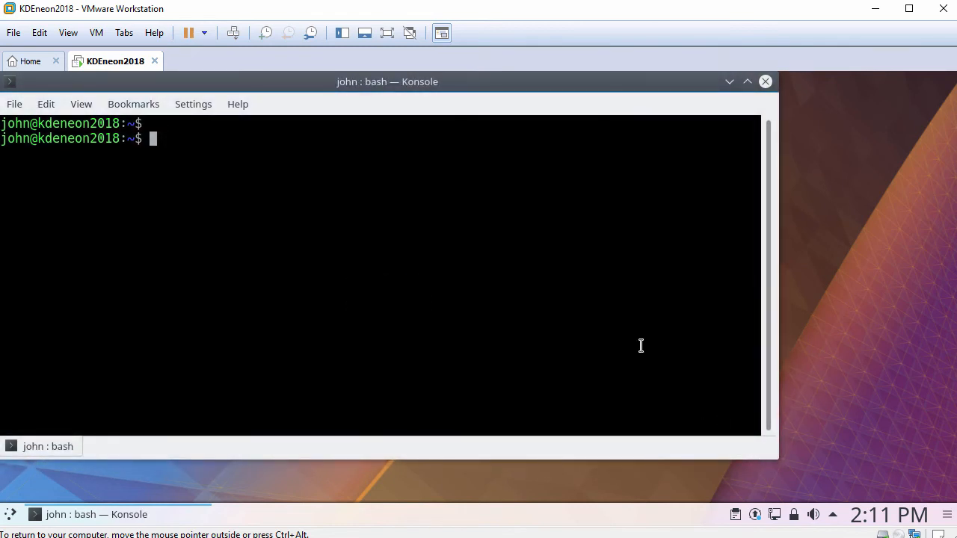
{"action": "type", "text": "hostnamectl"}
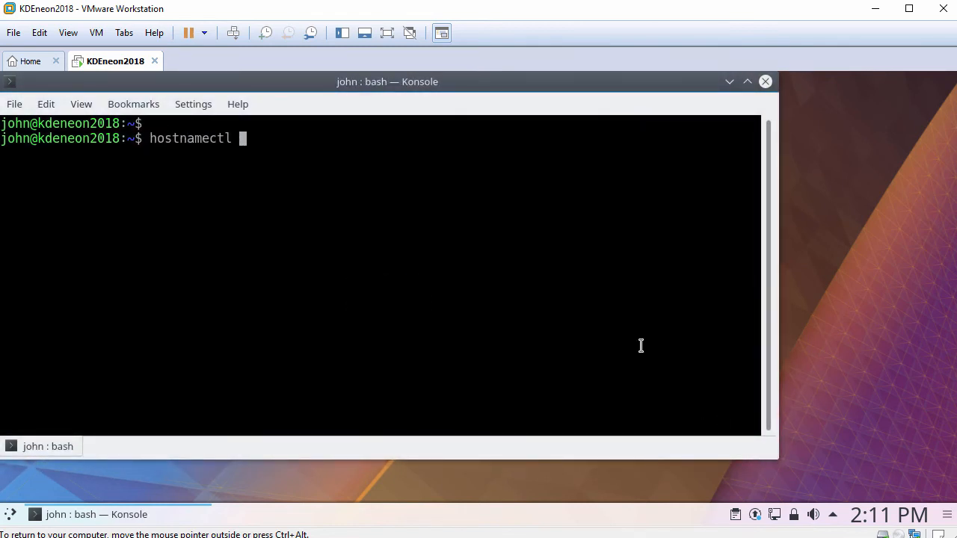
{"action": "key", "text": "Return"}
{"action": "key", "text": "Return"}
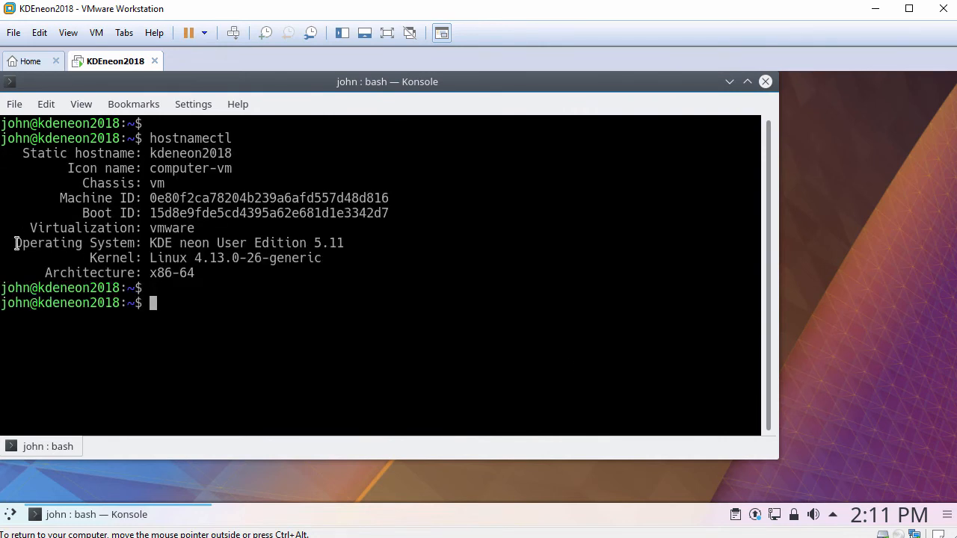
{"action": "left_click_drag", "start_coordinate": [73, 247], "coordinate": [344, 241]}
{"action": "type", "text": "systemctl s"}
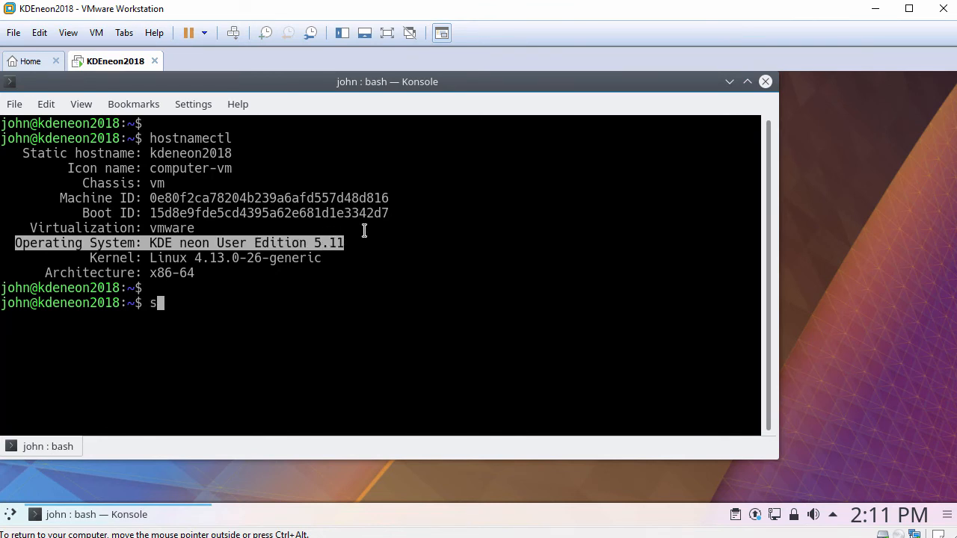
{"action": "type", "text": "tatus "}
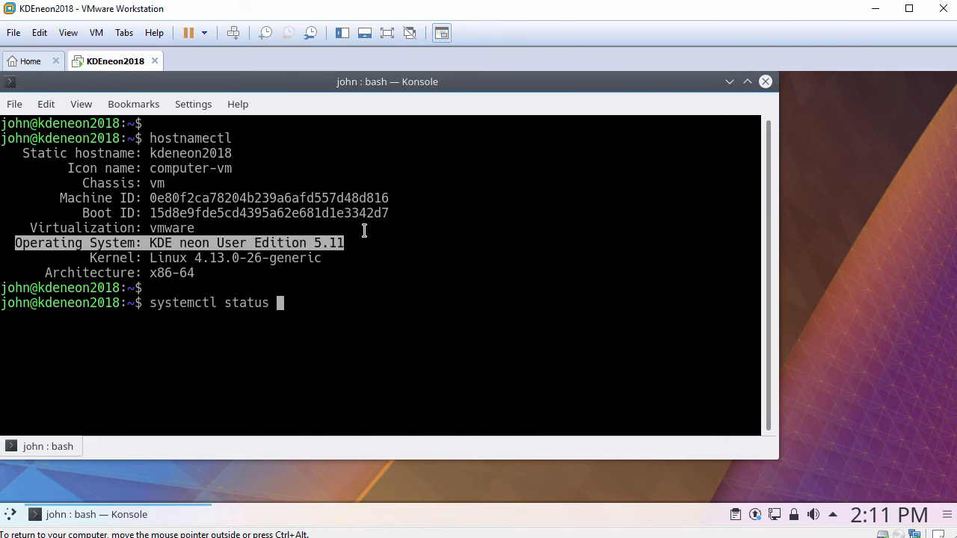
{"action": "type", "text": "open-vm"}
{"action": "key", "text": "Tab"}
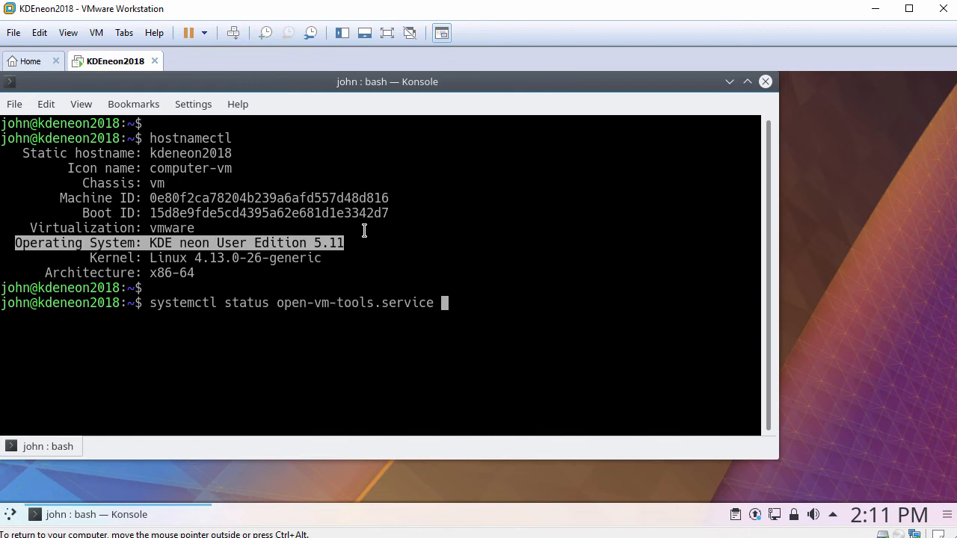
{"action": "key", "text": "Return"}
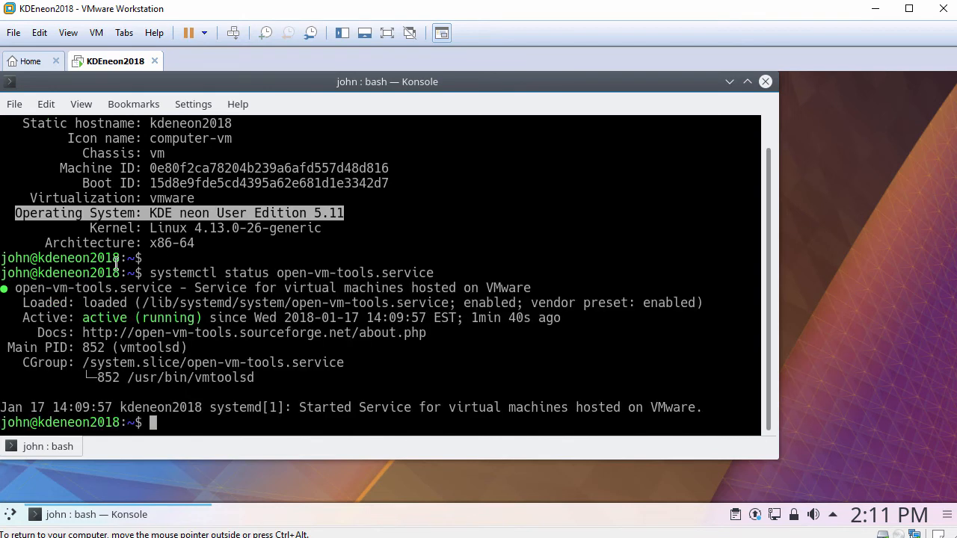
{"action": "left_click_drag", "start_coordinate": [18, 319], "coordinate": [205, 321]}
{"action": "key", "text": "Return"}
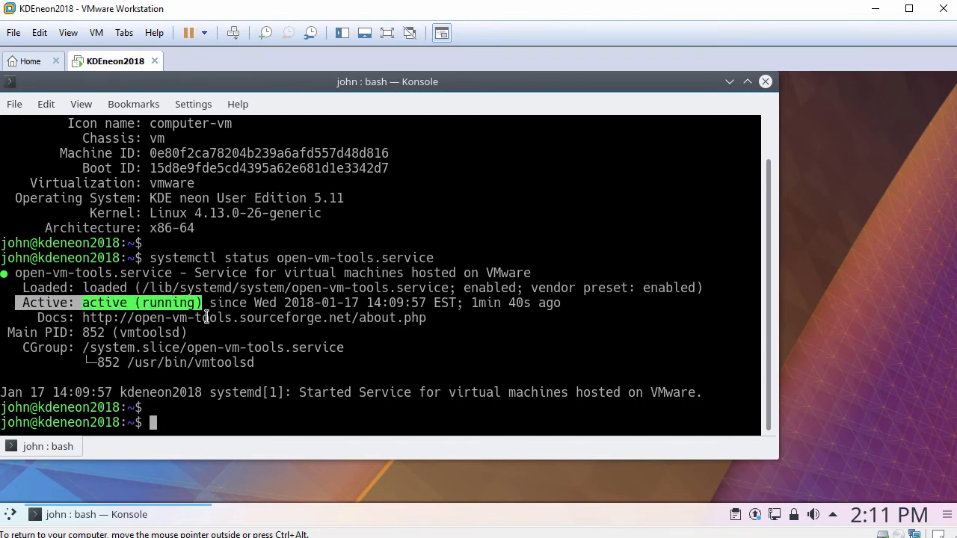
{"action": "type", "text": "ping -c 3 www.google.co"}
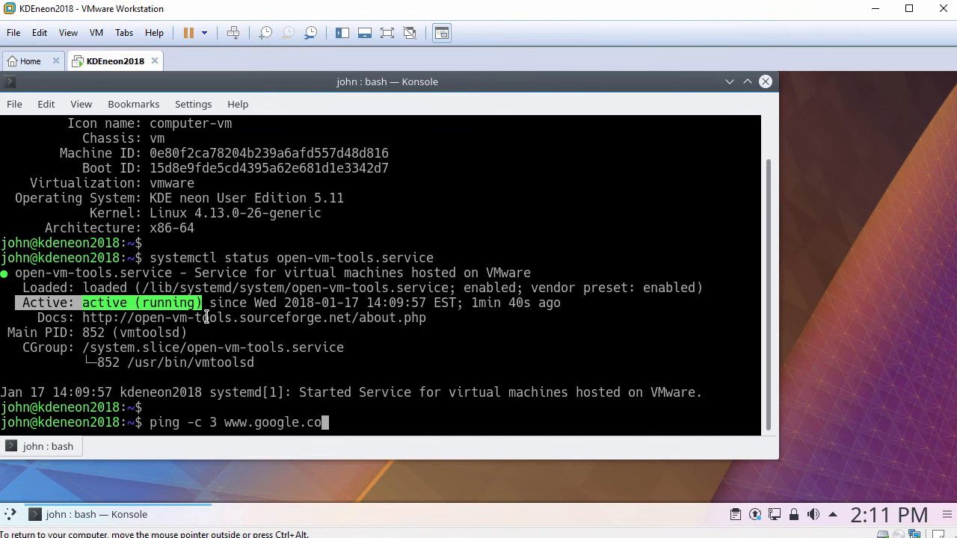
{"action": "type", "text": "m"}
{"action": "key", "text": "Return"}
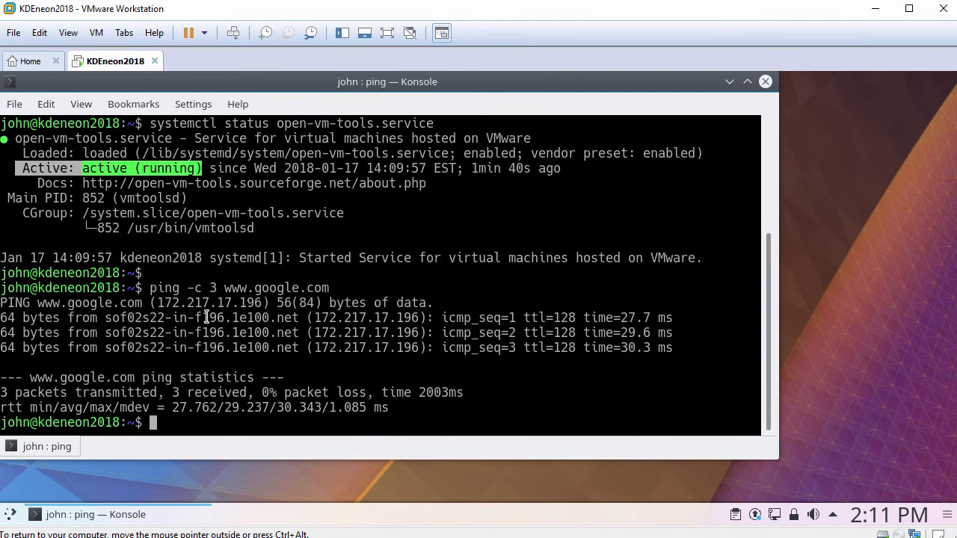
{"action": "type", "text": "exit"}
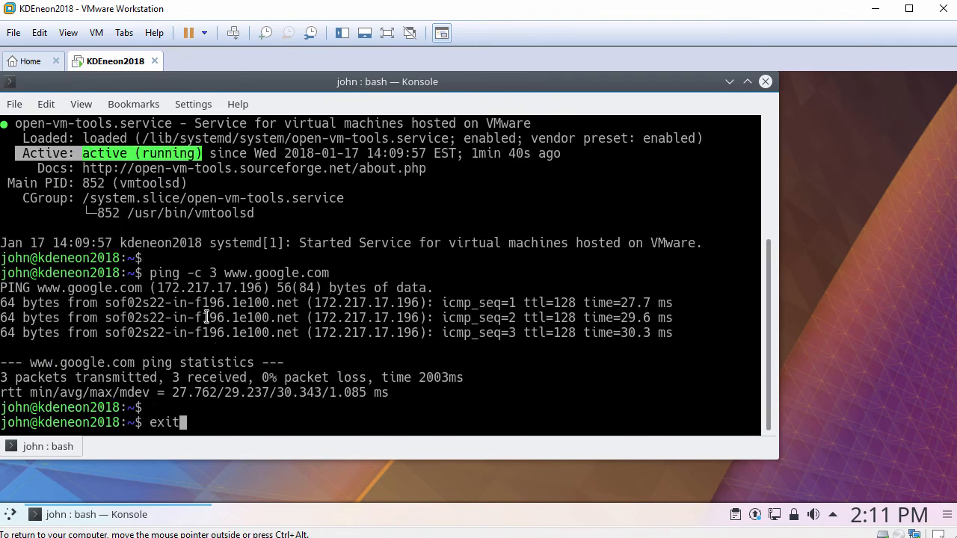
{"action": "key", "text": "Return"}
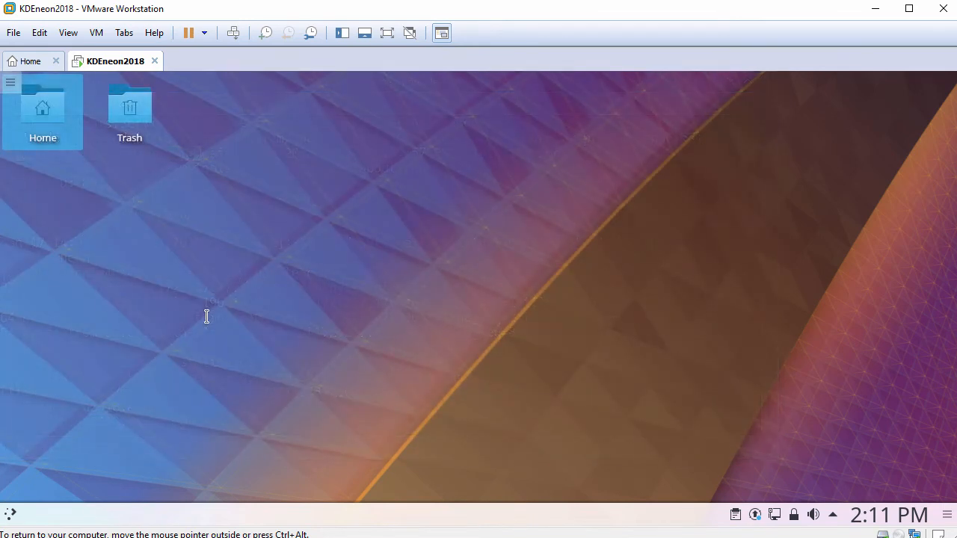
Step: Open Info Center from the launcher's Computer tab, read the KDE neon 5.11 details, then close it
{"action": "left_click", "coordinate": [11, 516]}
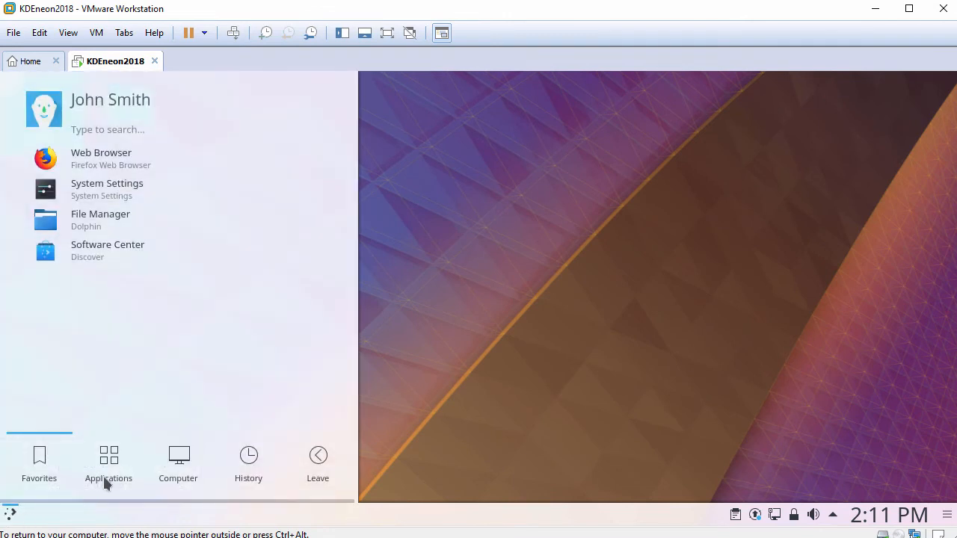
{"action": "mouse_move", "coordinate": [103, 479]}
{"action": "mouse_move", "coordinate": [178, 462]}
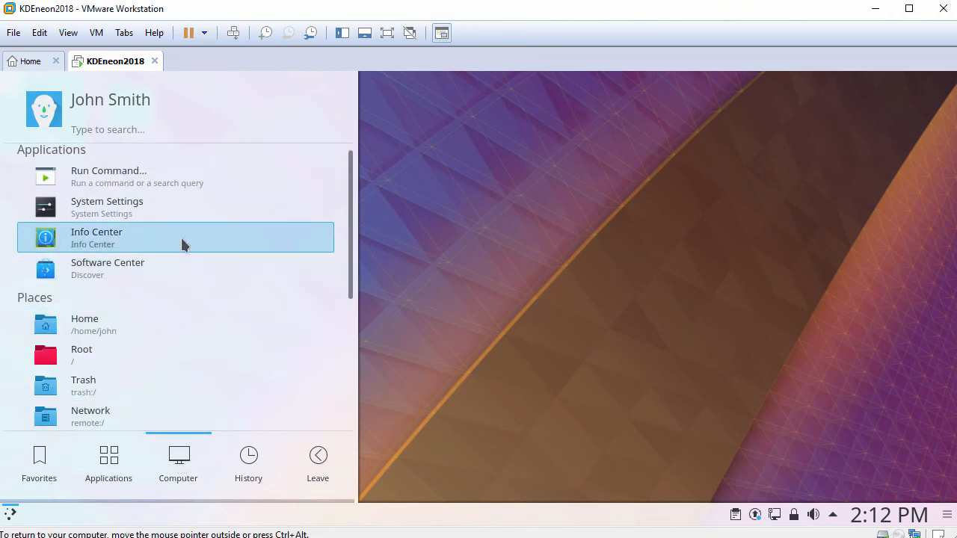
{"action": "left_click", "coordinate": [181, 240]}
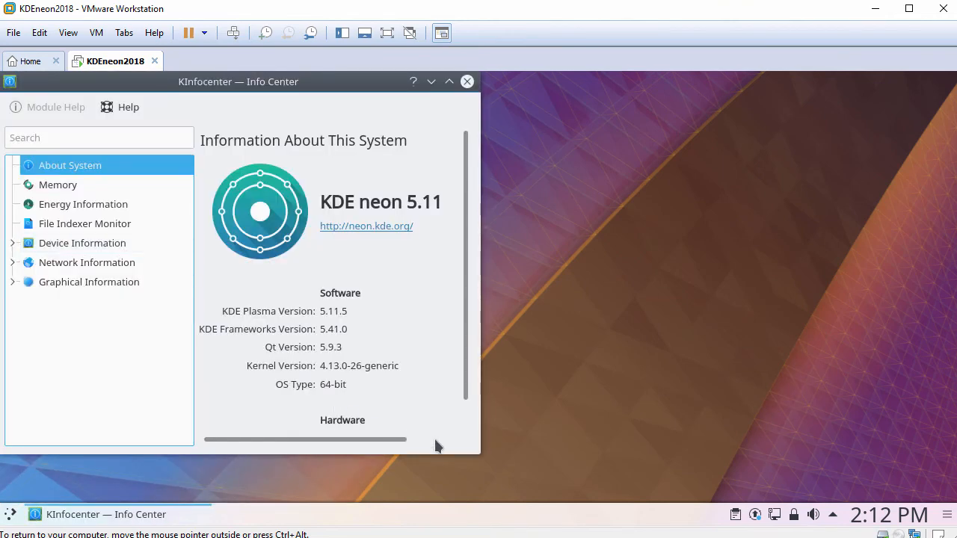
{"action": "left_click_drag", "start_coordinate": [479, 454], "coordinate": [621, 482]}
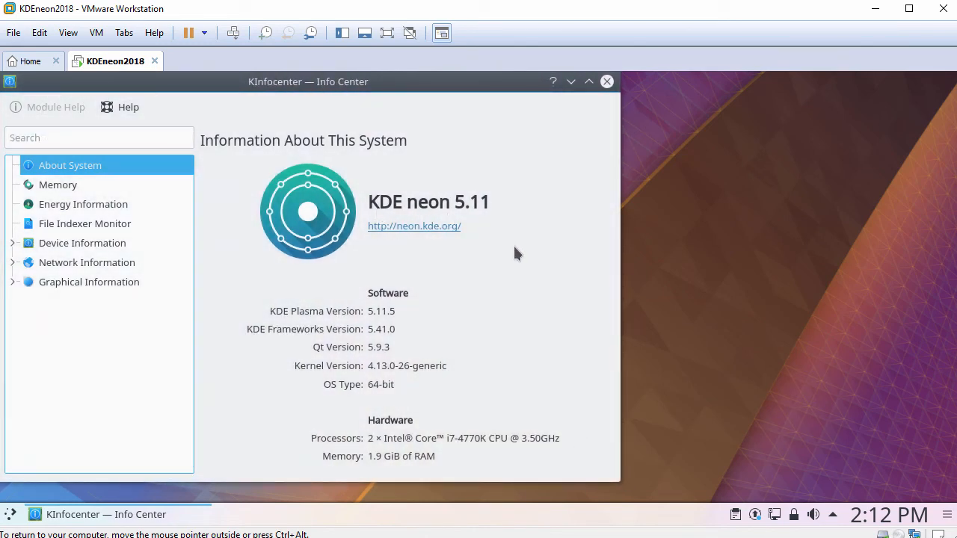
{"action": "left_click", "coordinate": [607, 83]}
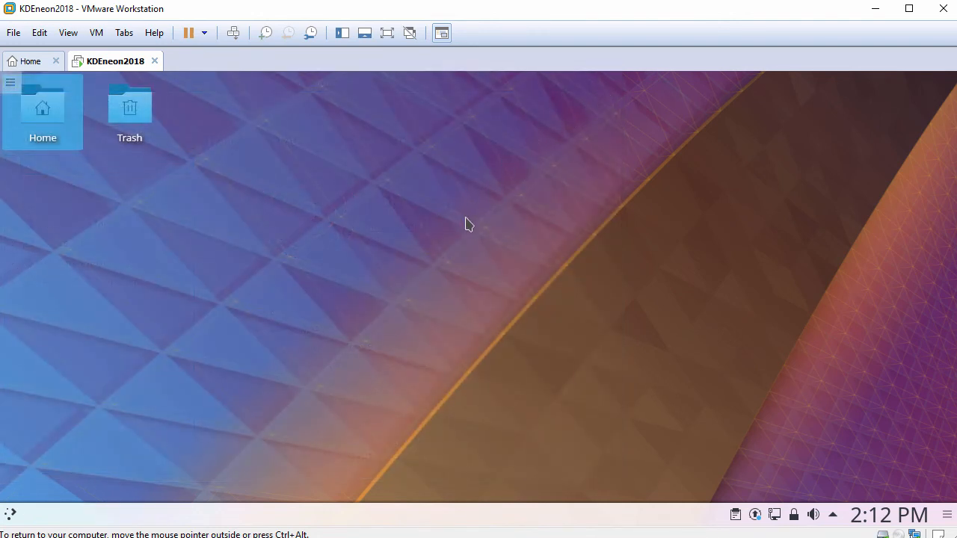
Step: Add a Default Panel from the desktop's Add Panel menu
{"action": "right_click", "coordinate": [328, 158]}
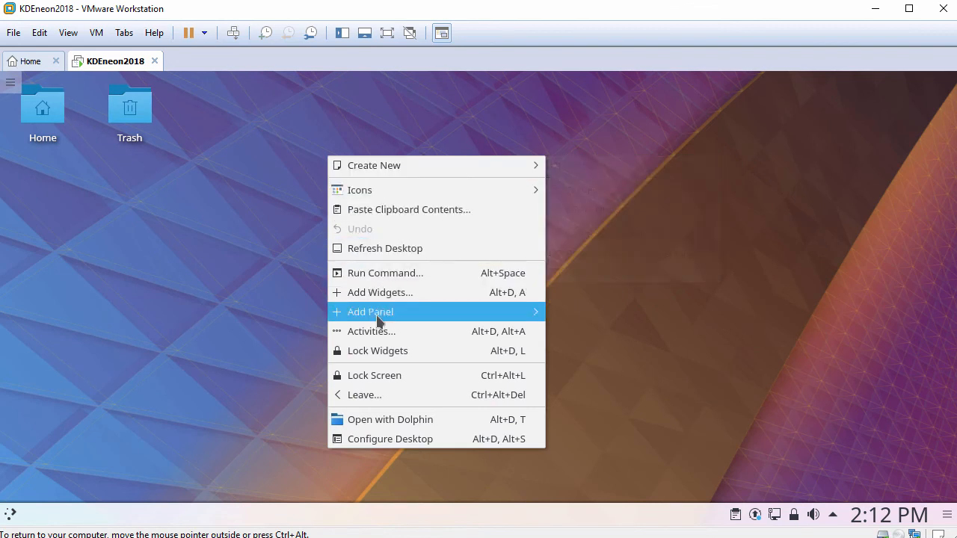
{"action": "mouse_move", "coordinate": [378, 317]}
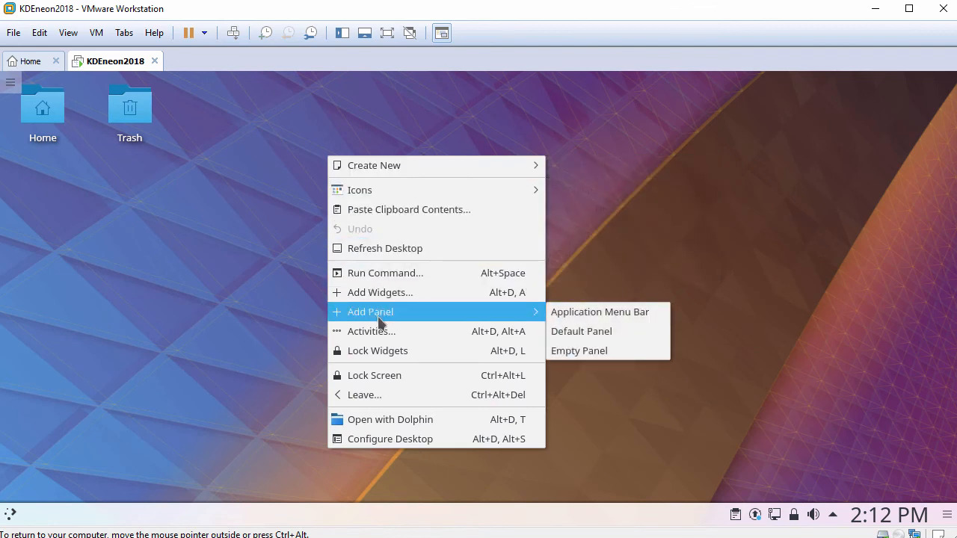
{"action": "left_click", "coordinate": [579, 332]}
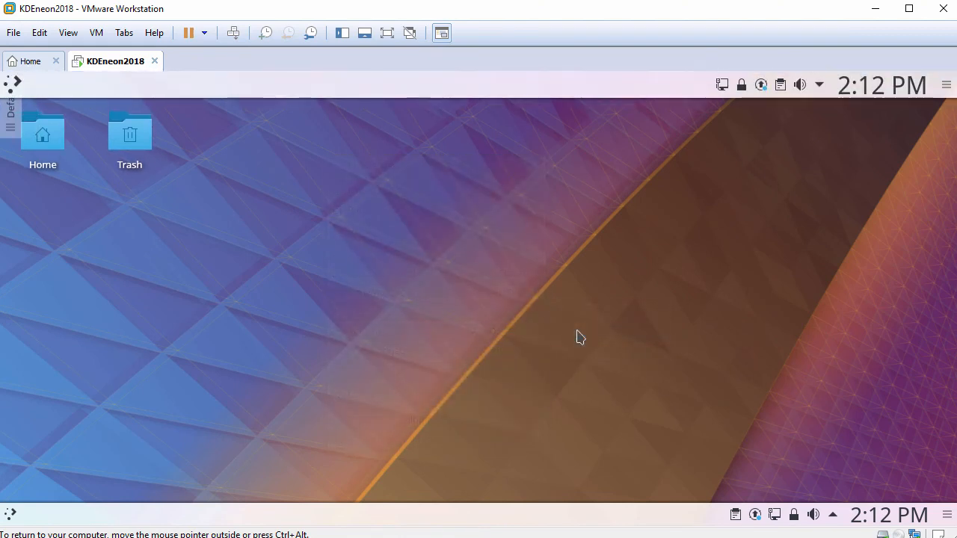
Step: Remove the original bottom panel via Panel Settings > More Settings > Remove Panel
{"action": "right_click", "coordinate": [427, 517]}
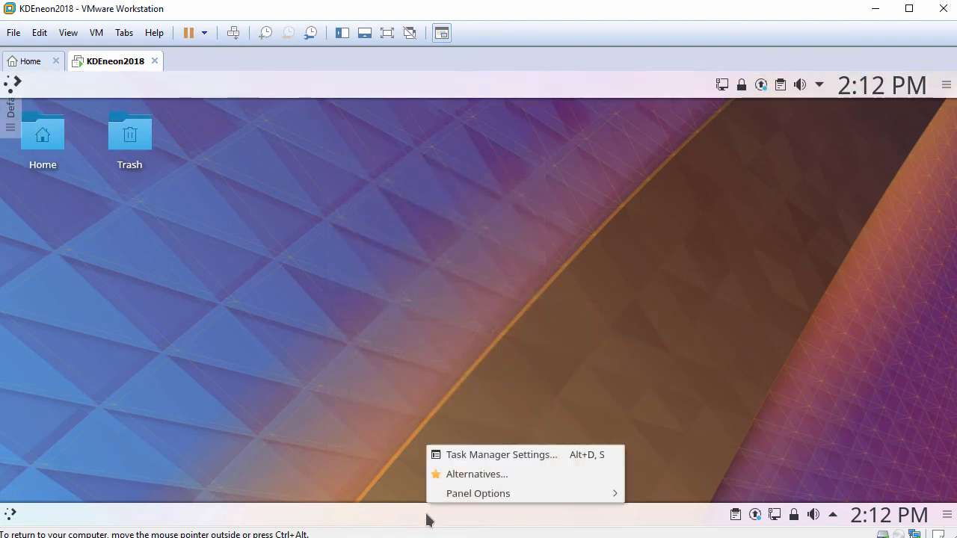
{"action": "mouse_move", "coordinate": [530, 496]}
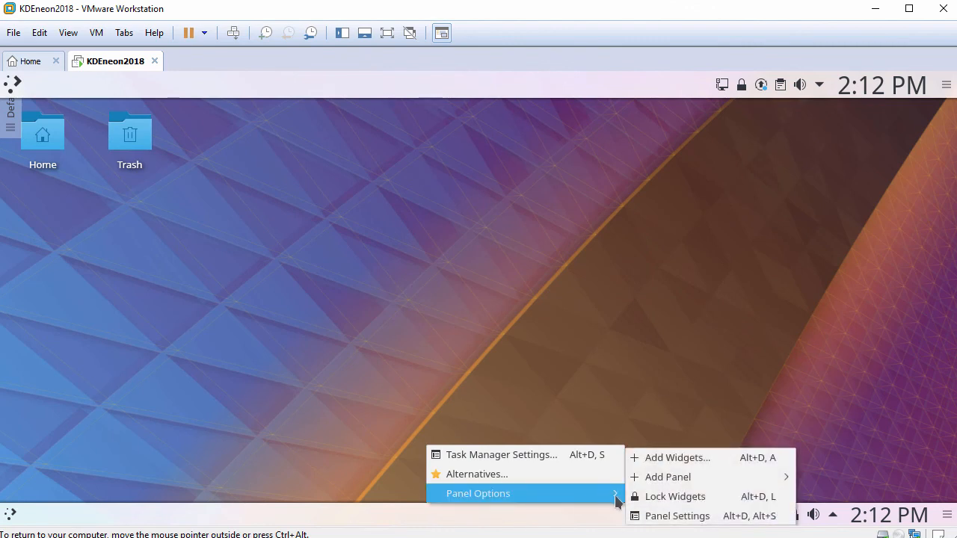
{"action": "left_click", "coordinate": [676, 521]}
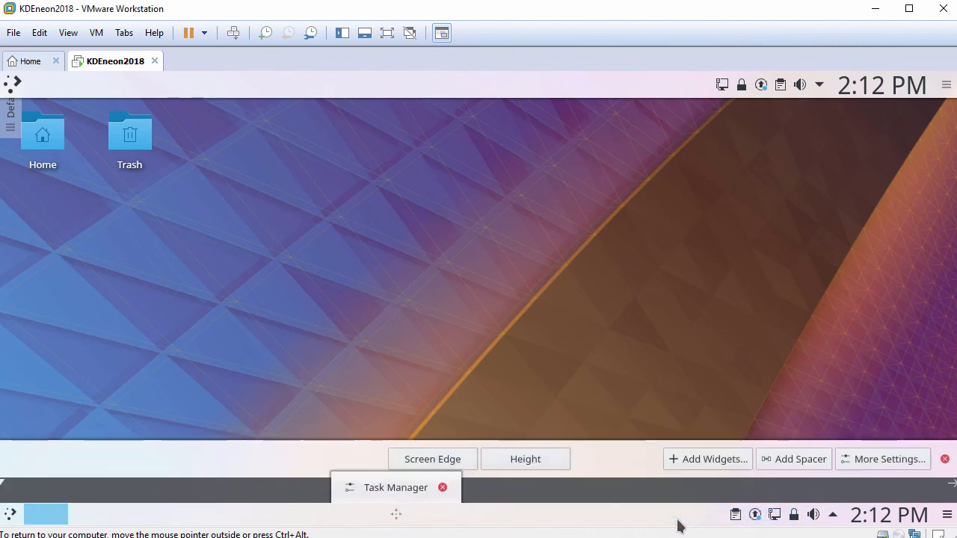
{"action": "left_click", "coordinate": [861, 464]}
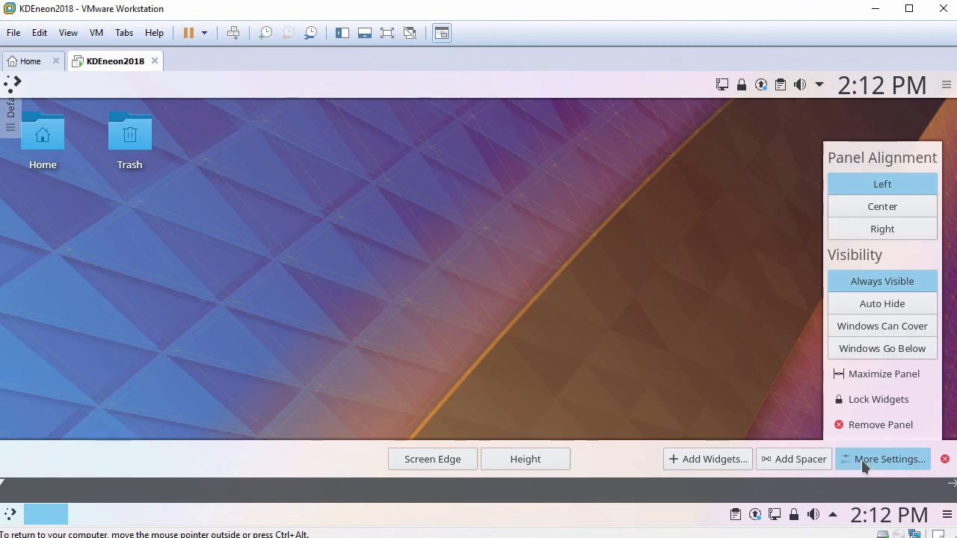
{"action": "left_click", "coordinate": [875, 424]}
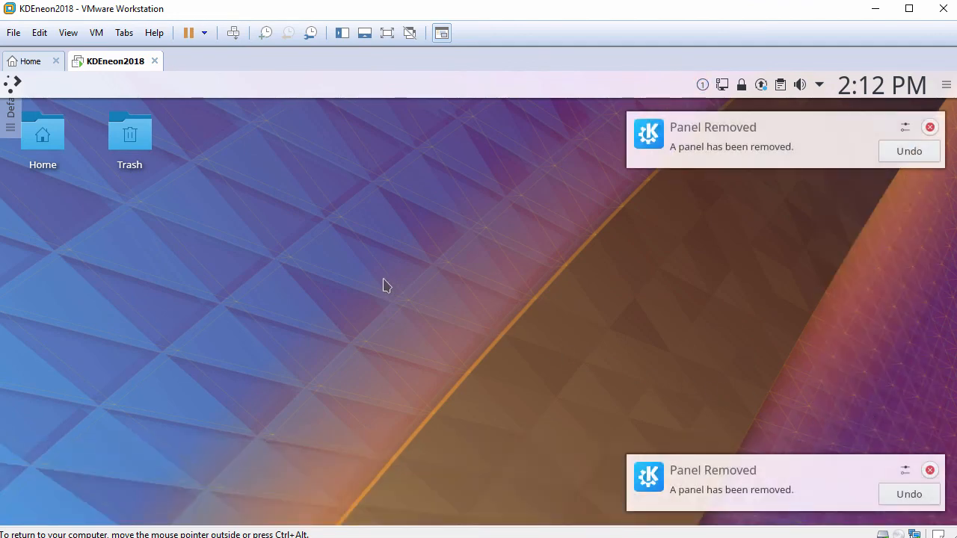
Step: In Configure Desktop, apply the current wallpaper and uncheck Show the desktop toolbox under Tweaks
{"action": "right_click", "coordinate": [326, 250]}
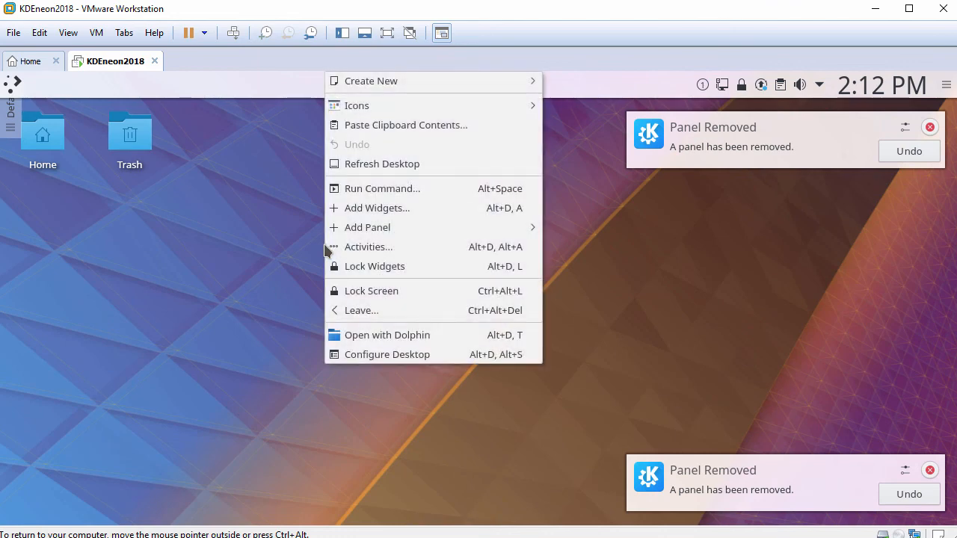
{"action": "left_click", "coordinate": [376, 354]}
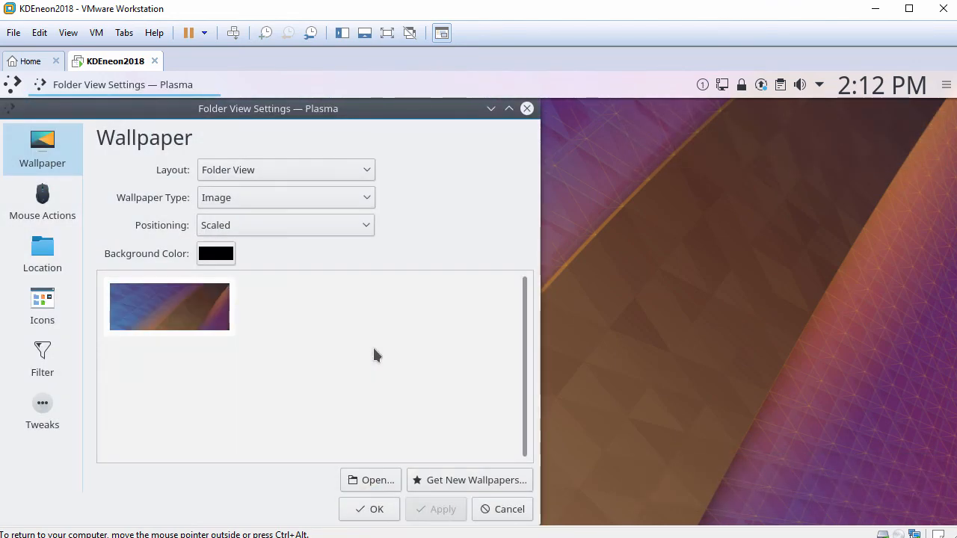
{"action": "left_click", "coordinate": [199, 308]}
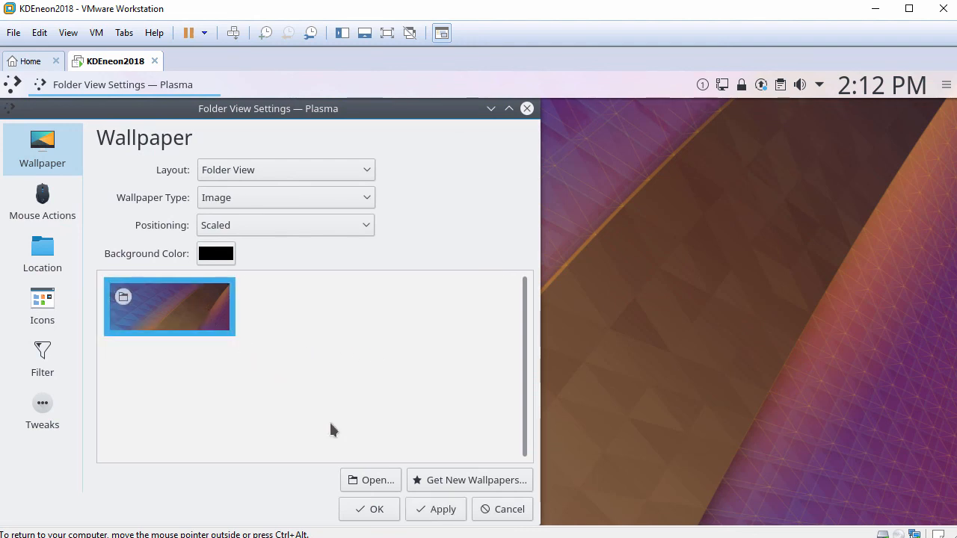
{"action": "left_click", "coordinate": [430, 510]}
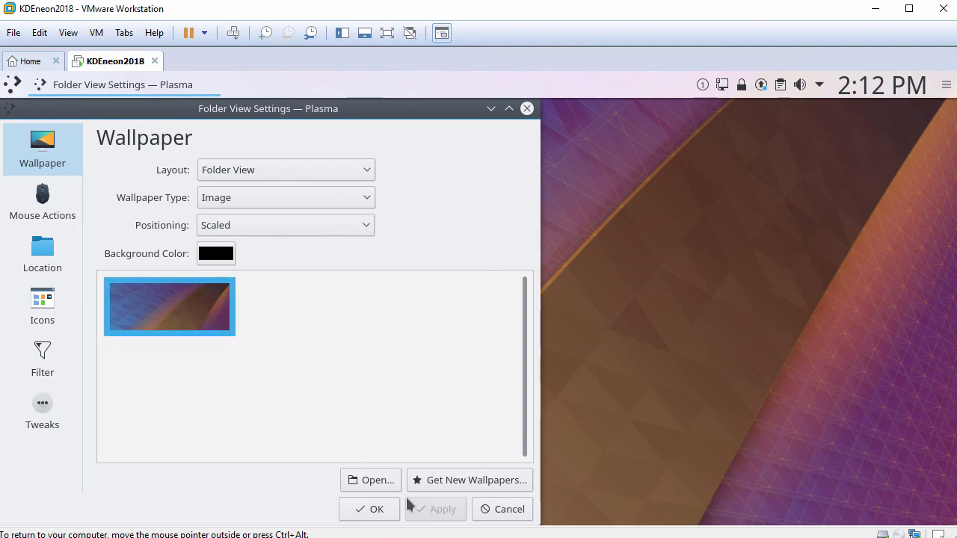
{"action": "left_click", "coordinate": [49, 404]}
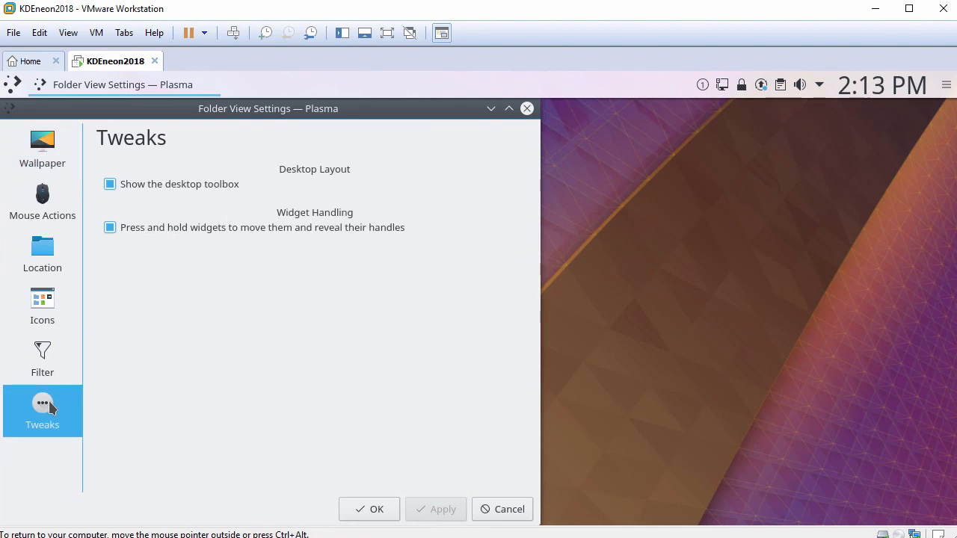
{"action": "left_click", "coordinate": [111, 185]}
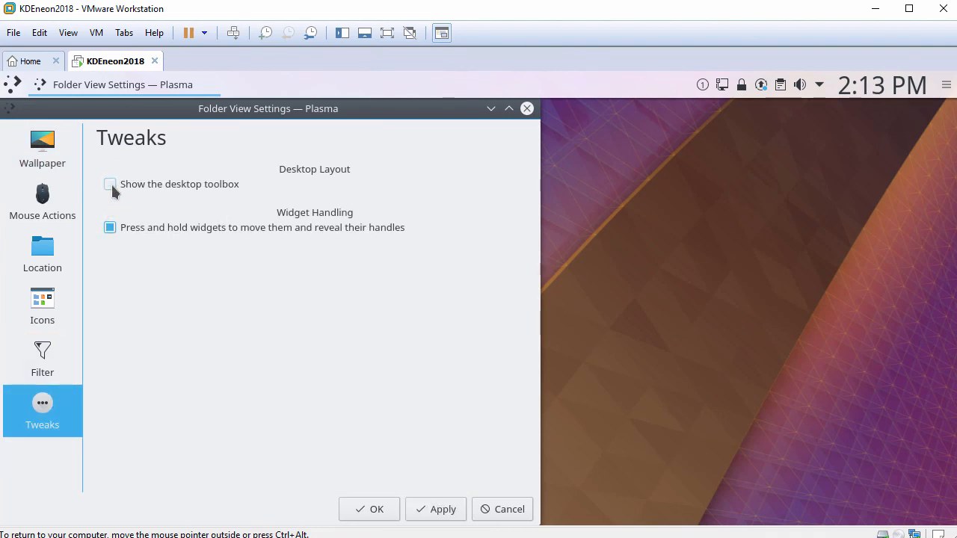
{"action": "left_click", "coordinate": [442, 510]}
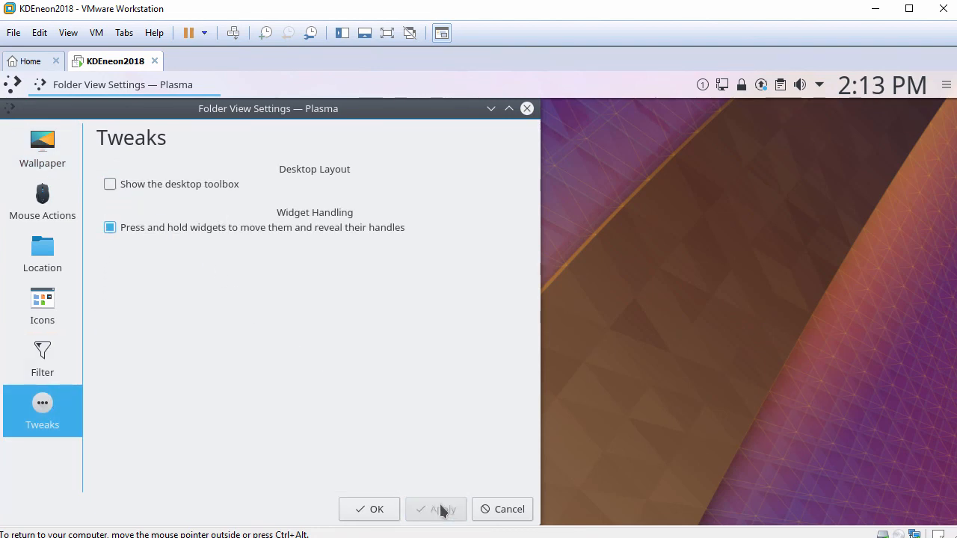
{"action": "left_click", "coordinate": [369, 511]}
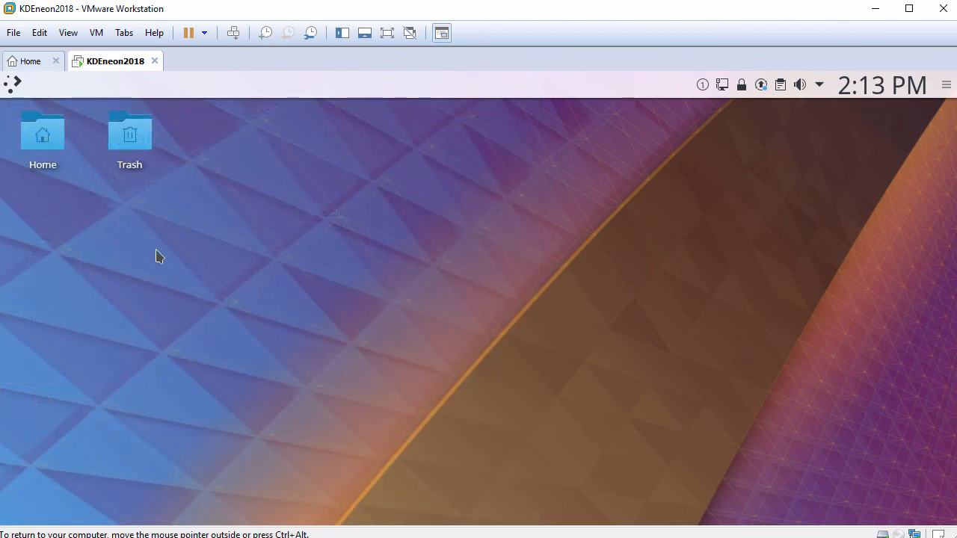
Step: Browse the launcher's Applications, Computer, History and Leave tabs
{"action": "left_click", "coordinate": [12, 85]}
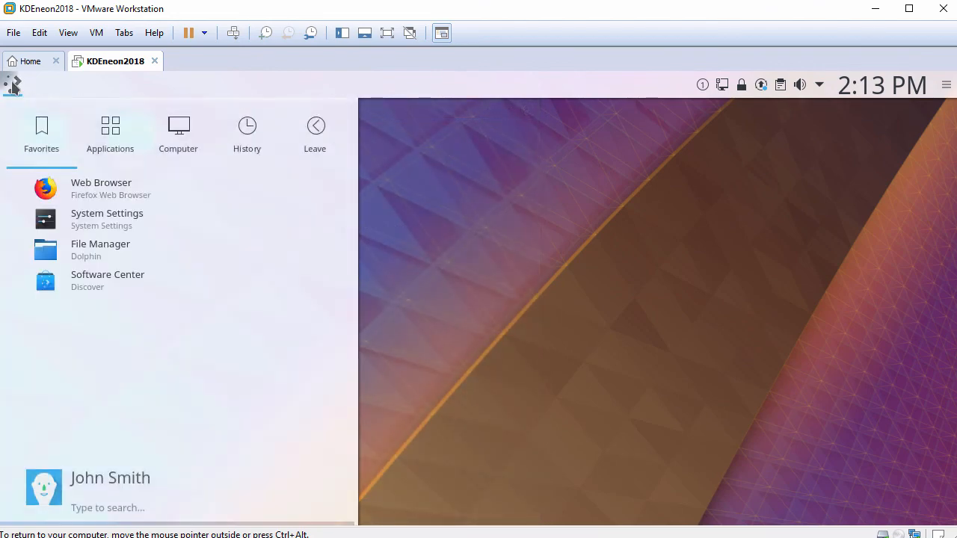
{"action": "left_click", "coordinate": [107, 128]}
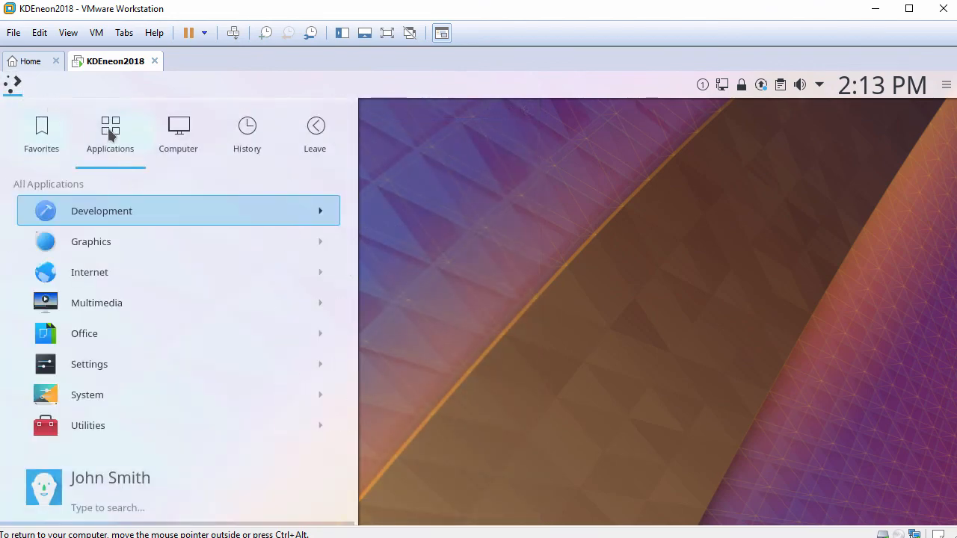
{"action": "left_click", "coordinate": [183, 141]}
{"action": "left_click", "coordinate": [240, 144]}
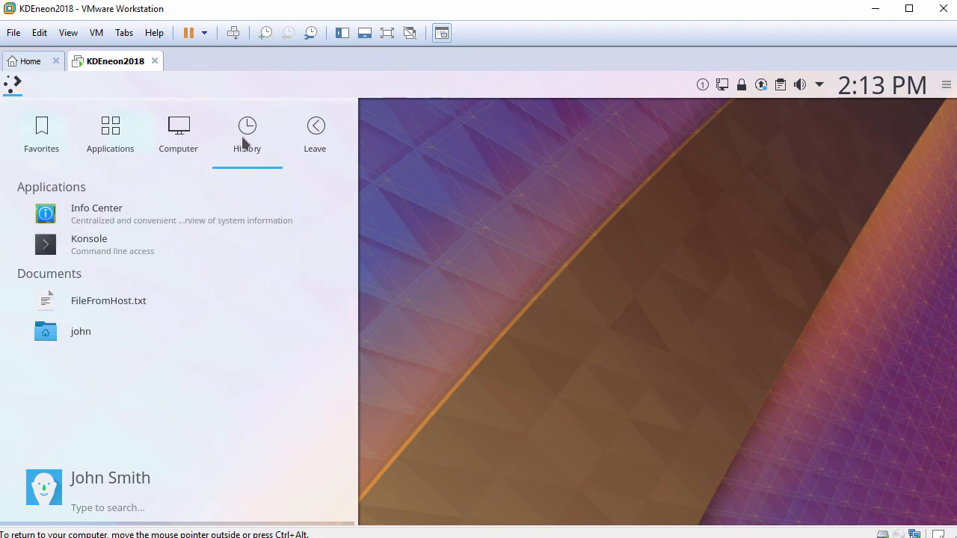
{"action": "left_click", "coordinate": [316, 138]}
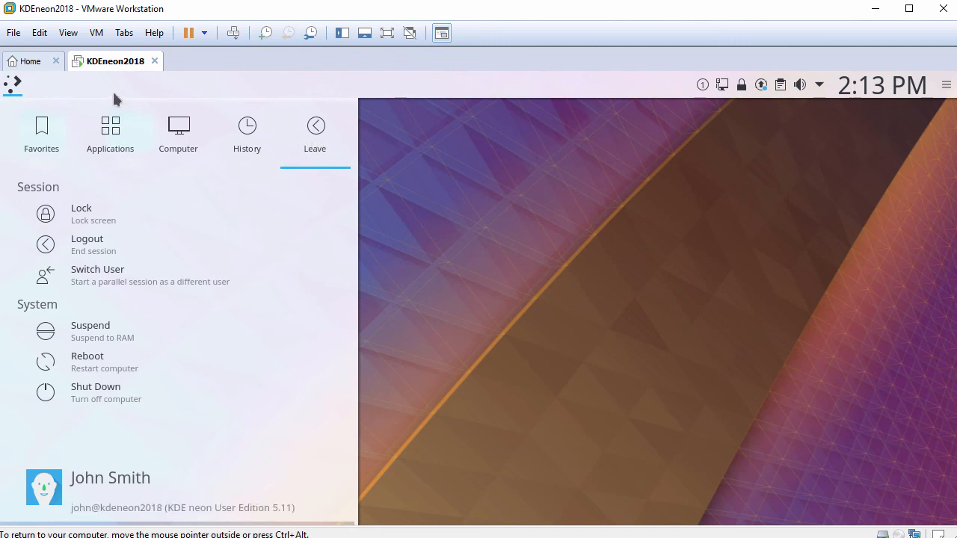
Step: Switch the launcher to the Application Menu alternative
{"action": "right_click", "coordinate": [16, 85]}
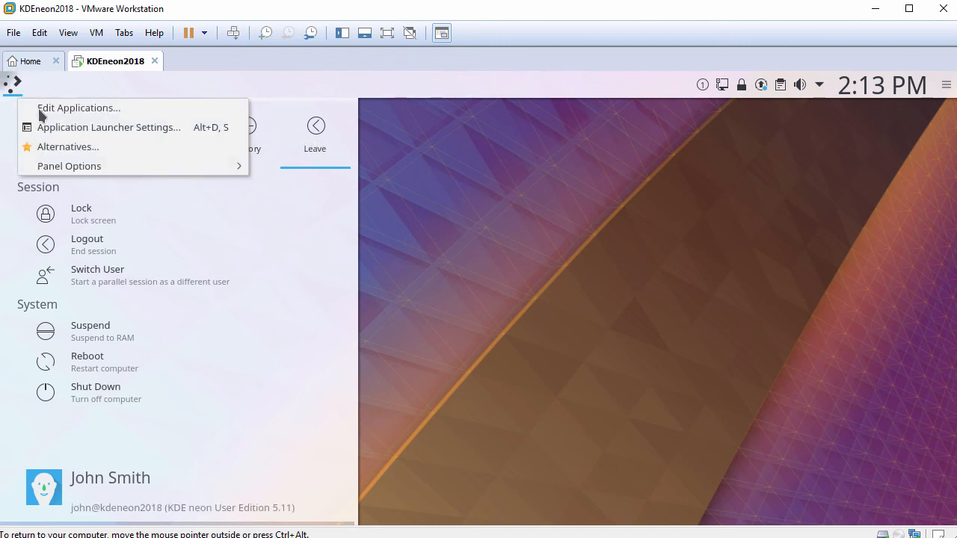
{"action": "left_click", "coordinate": [66, 147]}
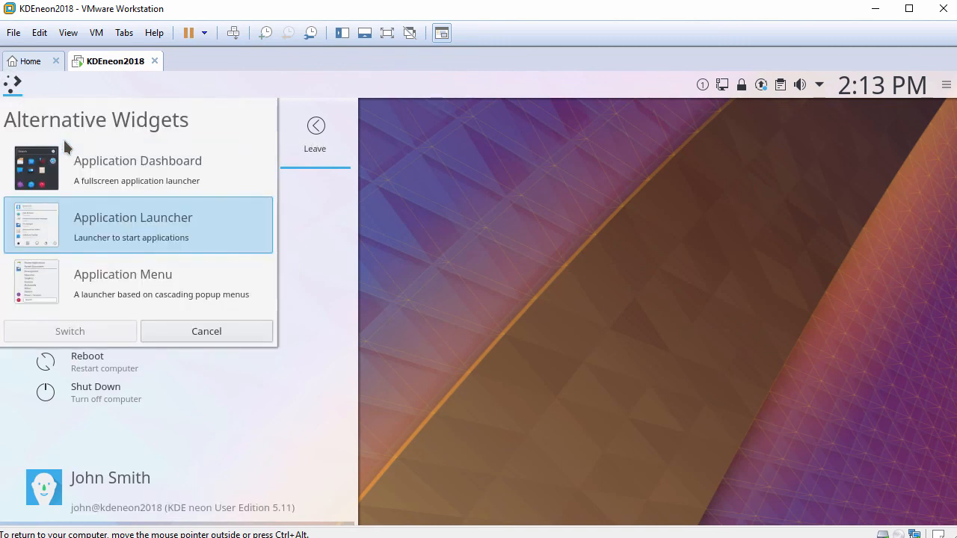
{"action": "left_click", "coordinate": [118, 276]}
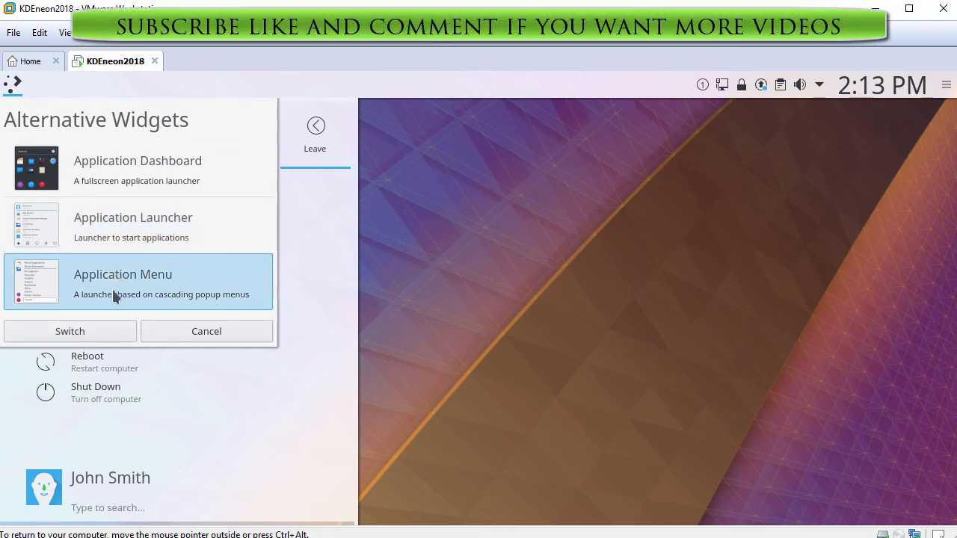
{"action": "left_click", "coordinate": [91, 332]}
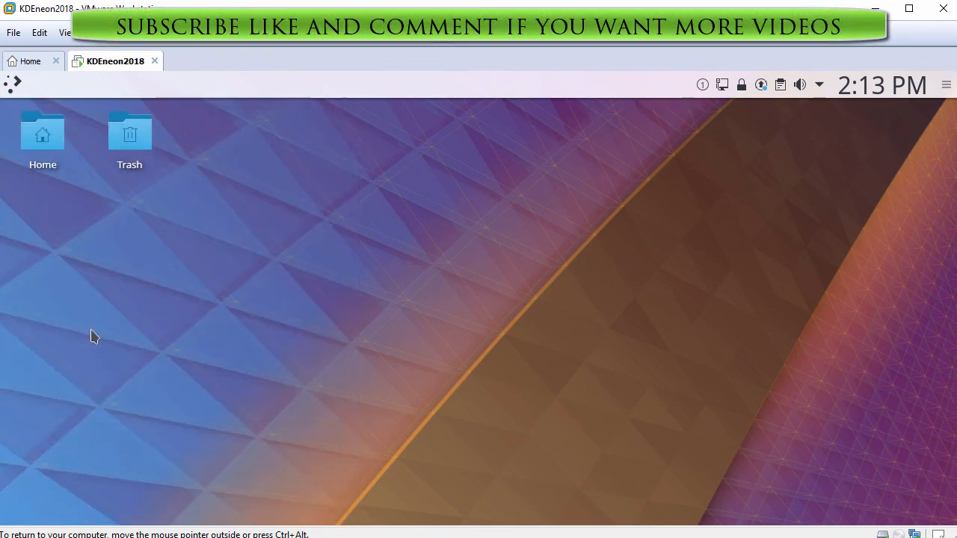